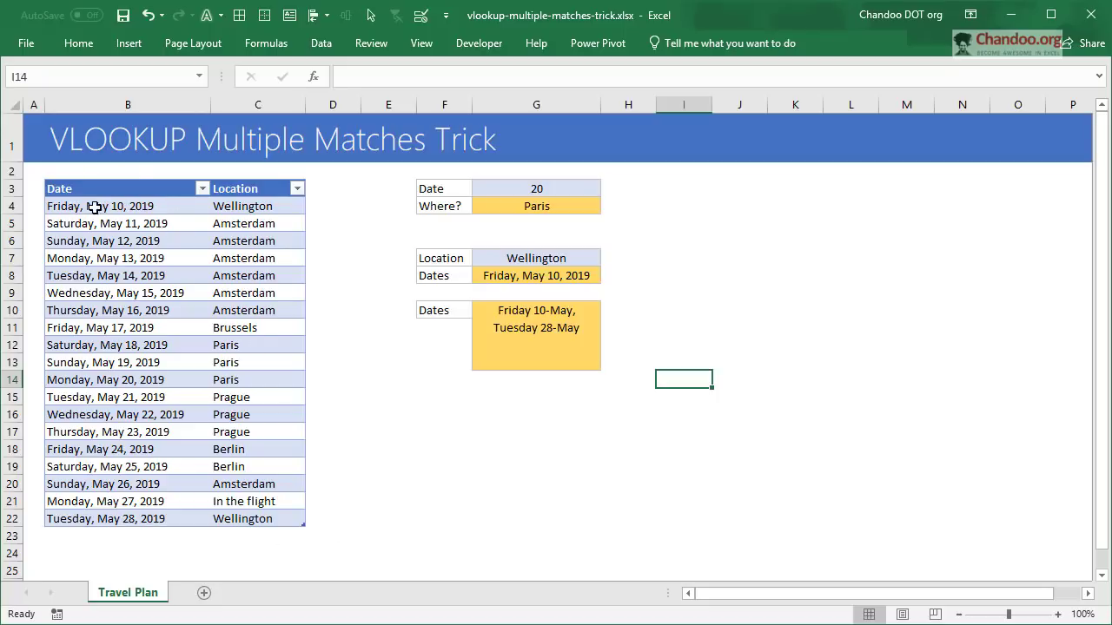
# Review the travel table's dates and locations, the Date input and the Where? lookup formula
pyautogui.click(113, 210)
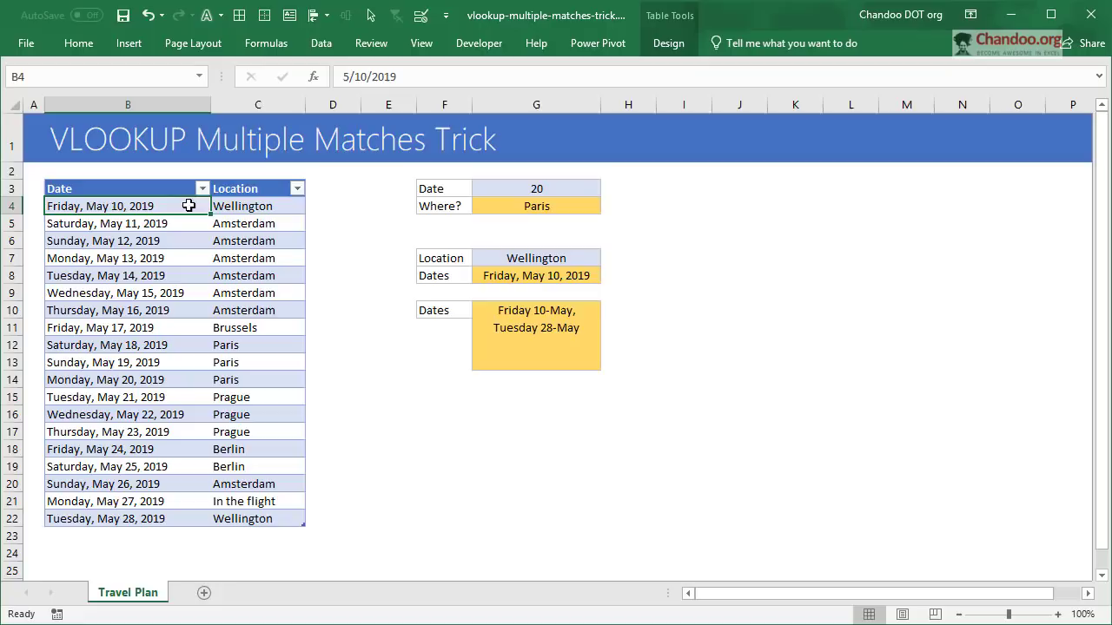
pyautogui.click(284, 206)
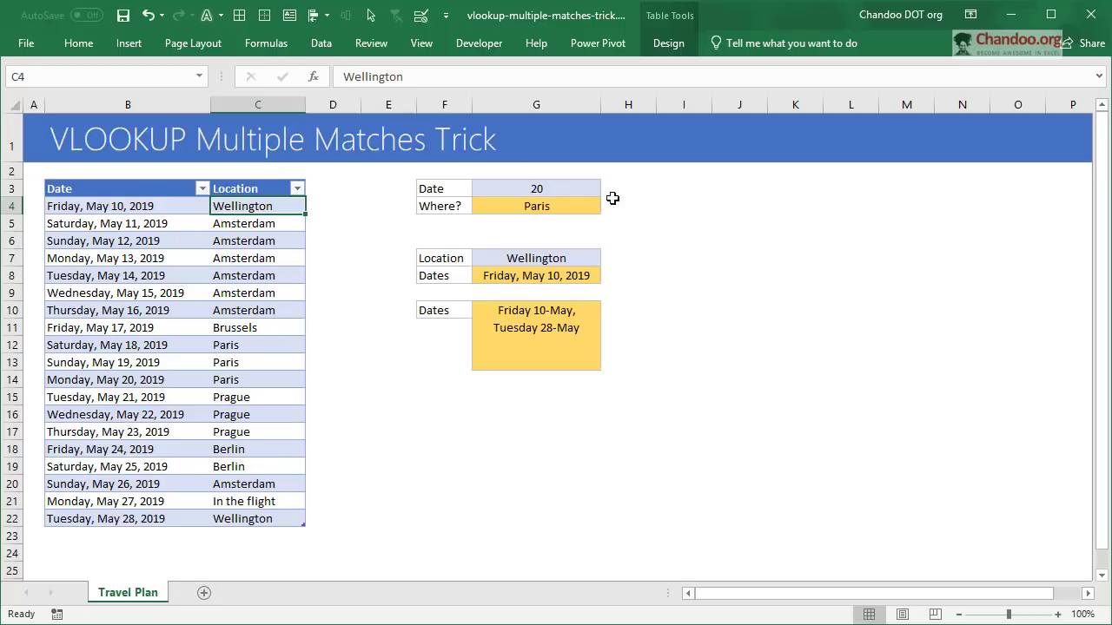
pyautogui.click(519, 187)
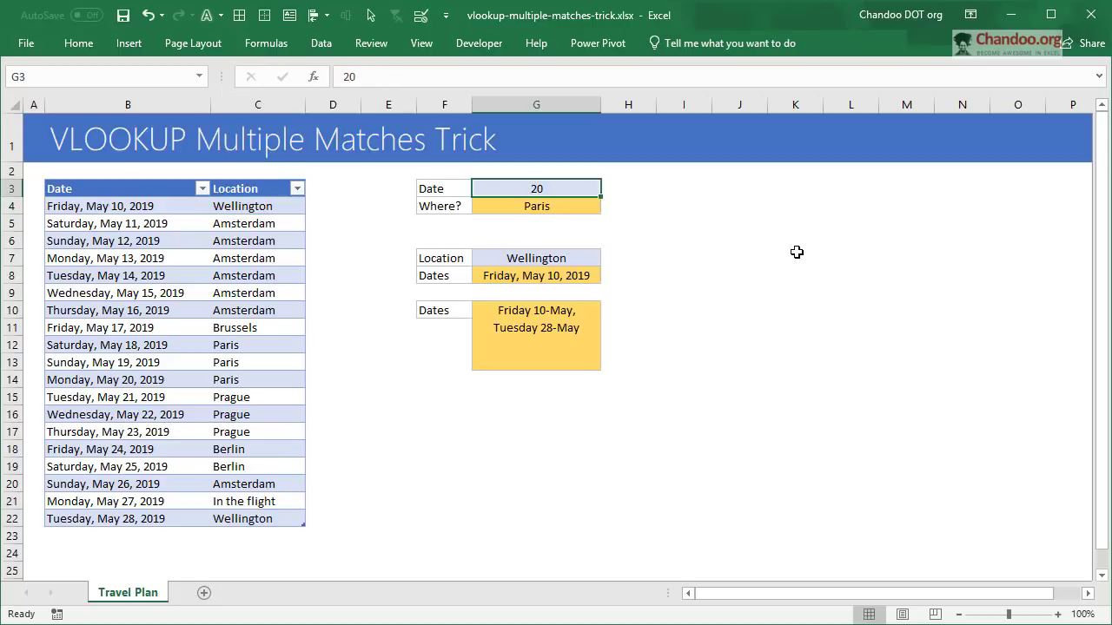
pyautogui.click(536, 208)
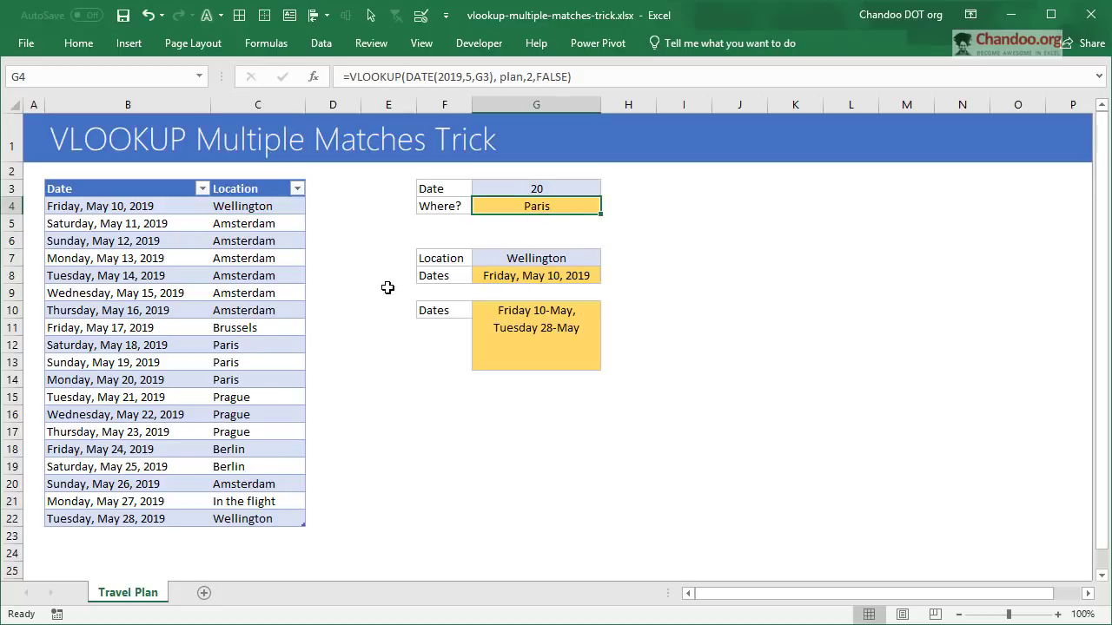
pyautogui.click(538, 191)
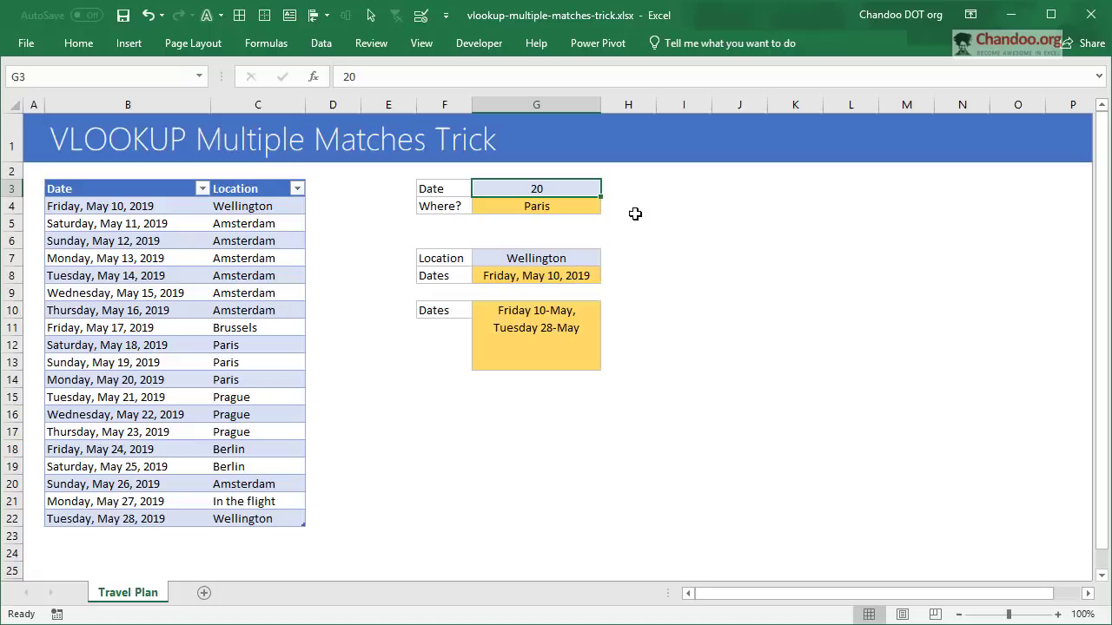
pyautogui.click(84, 378)
pyautogui.hotkey('shift', 'Right')
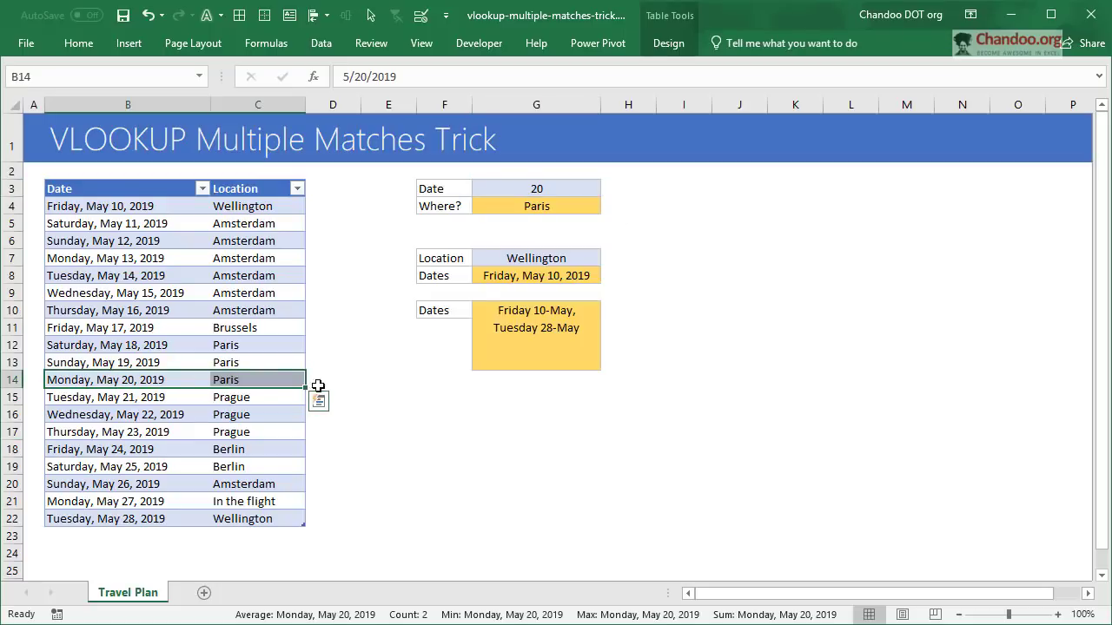
pyautogui.click(531, 210)
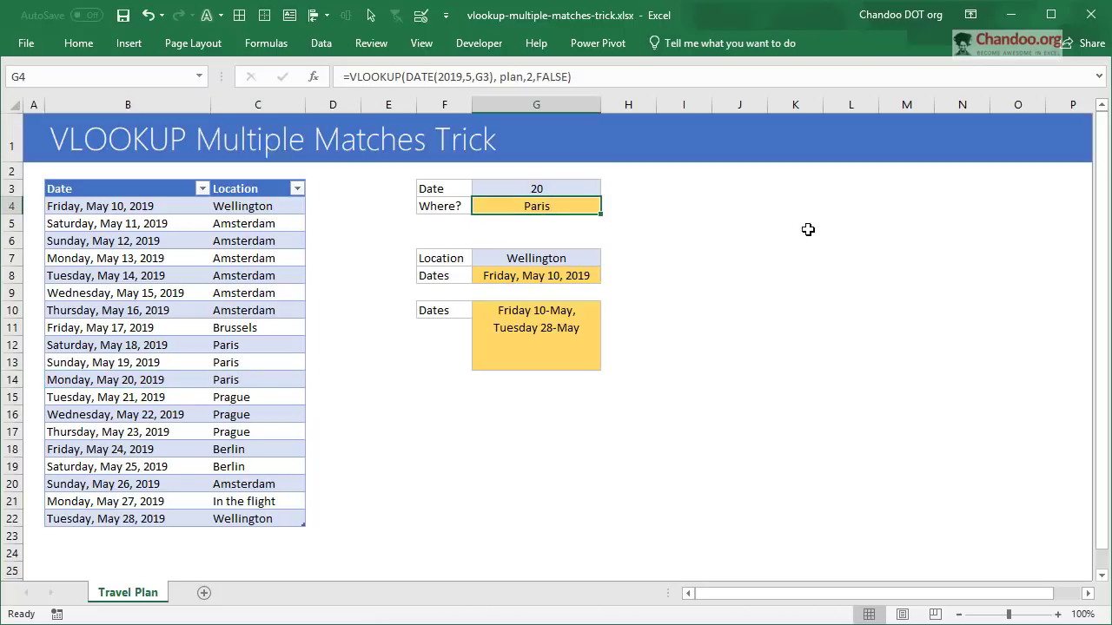
pyautogui.press('F2')
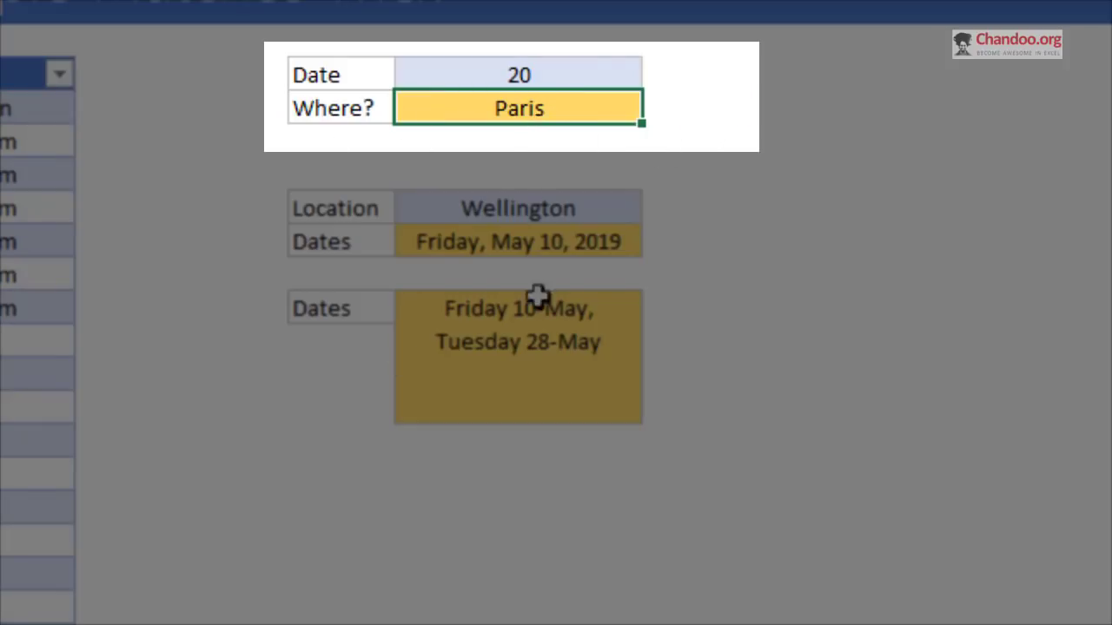
# Try the Date lookup day as 14, then 19, finishing on 24
pyautogui.click(594, 74)
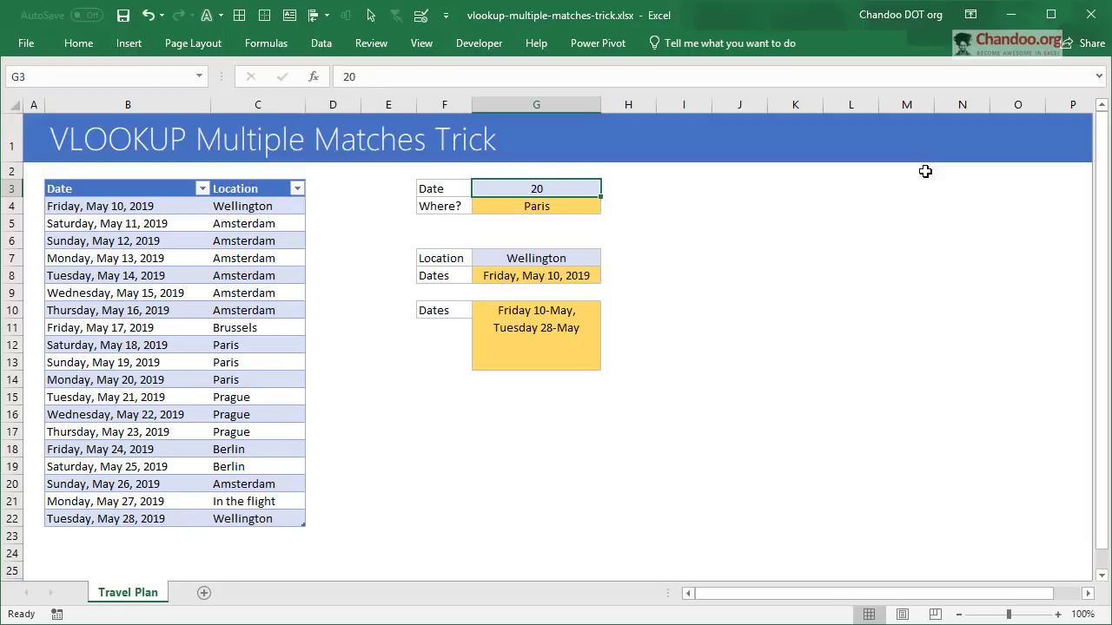
pyautogui.write('14')
pyautogui.press('Return')
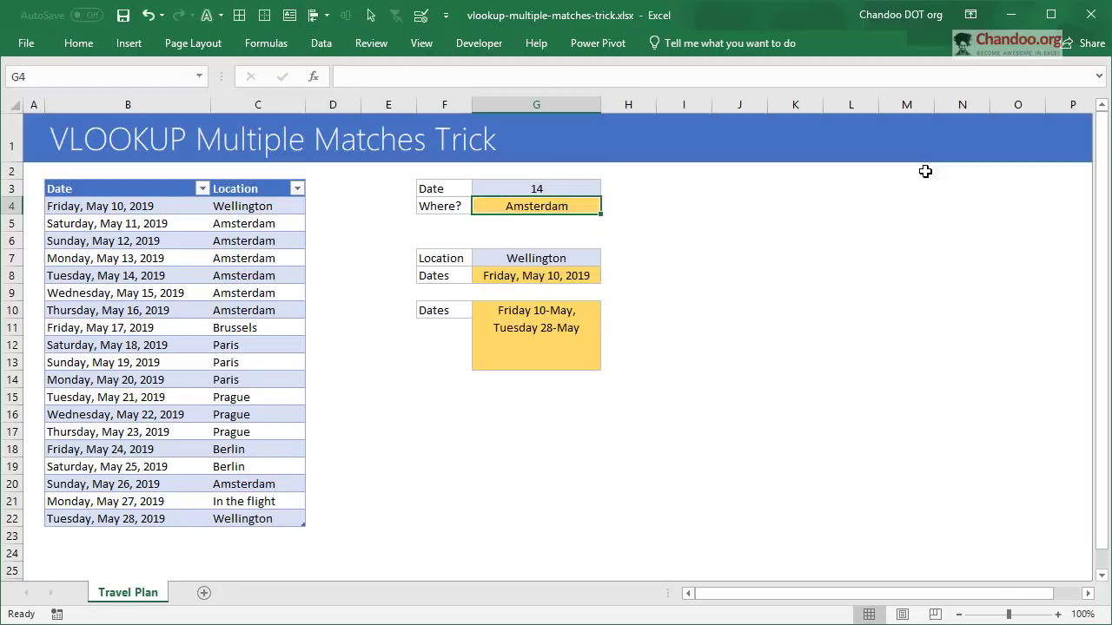
pyautogui.press('Up')
pyautogui.write('19')
pyautogui.press('Return')
pyautogui.press('Up')
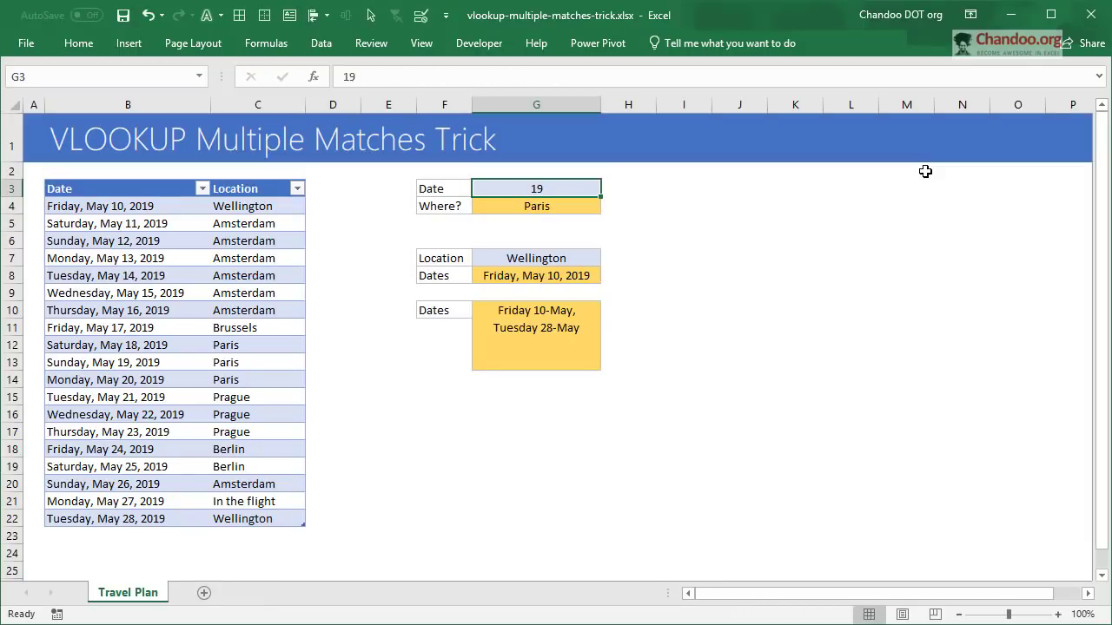
pyautogui.write('24')
pyautogui.press('Return')
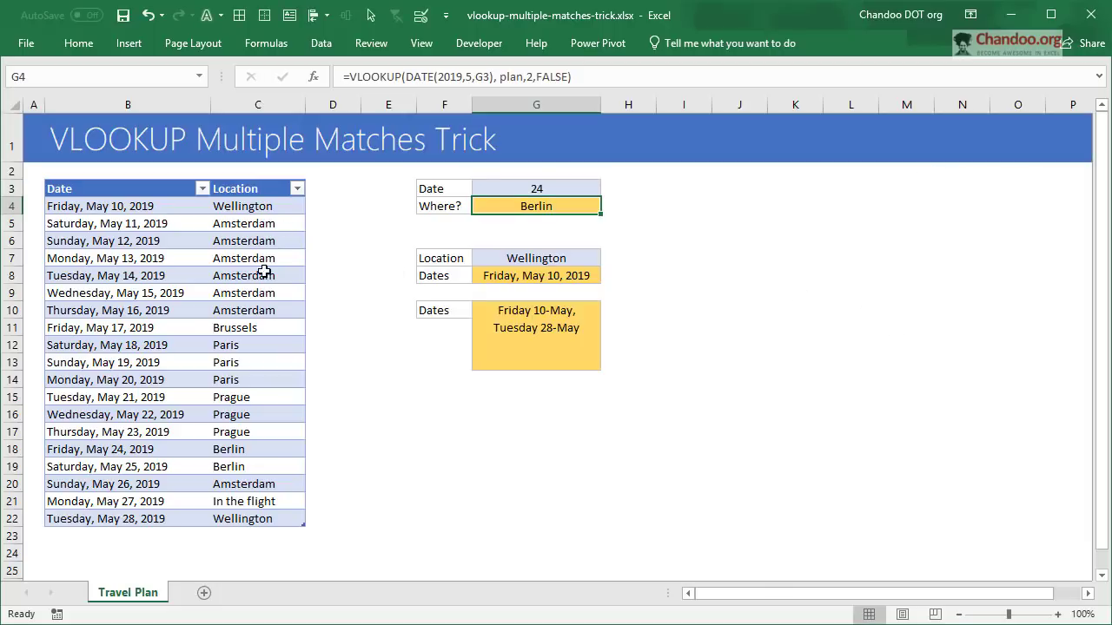
pyautogui.click(586, 258)
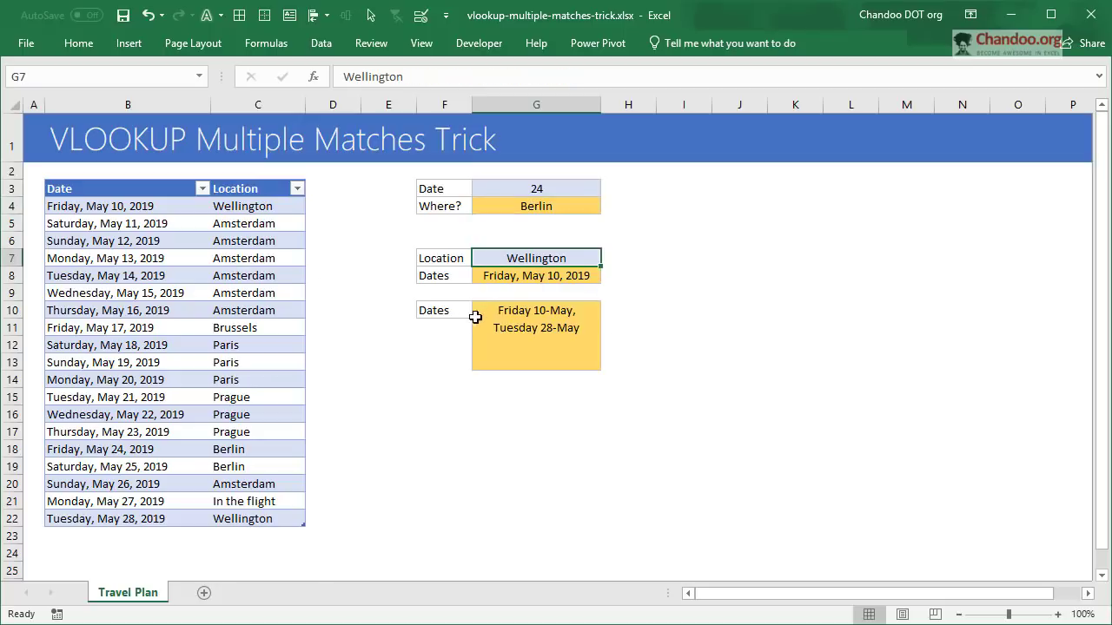
pyautogui.doubleClick(509, 276)
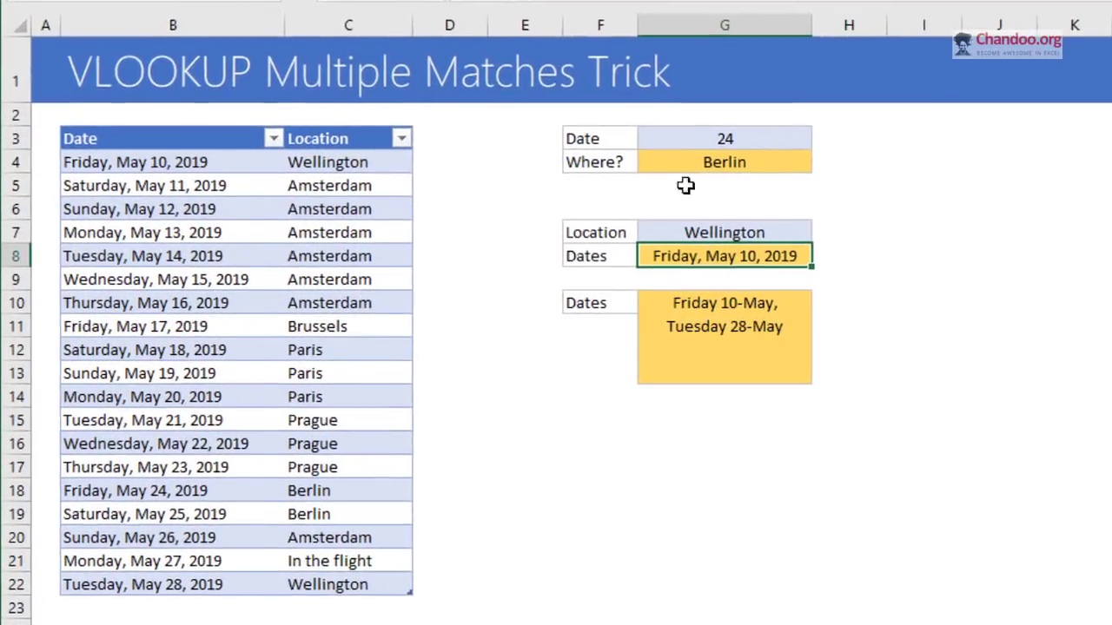
pyautogui.click(365, 165)
pyautogui.click(350, 587)
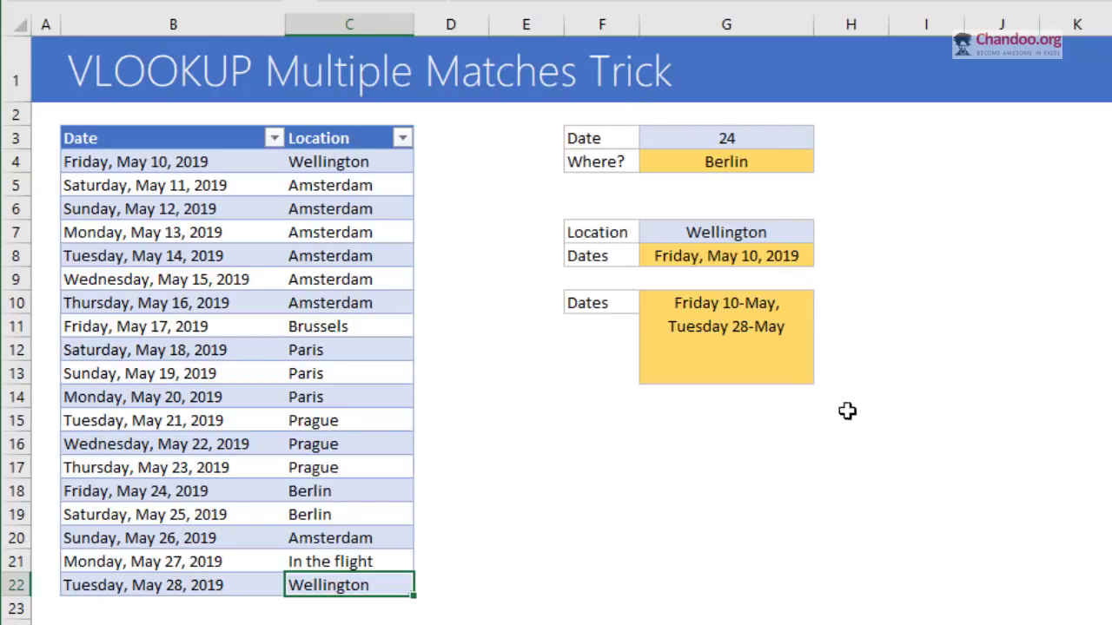
# Start a TEXTJOIN formula in G16, then cancel it
pyautogui.click(690, 434)
pyautogui.write('=tex')
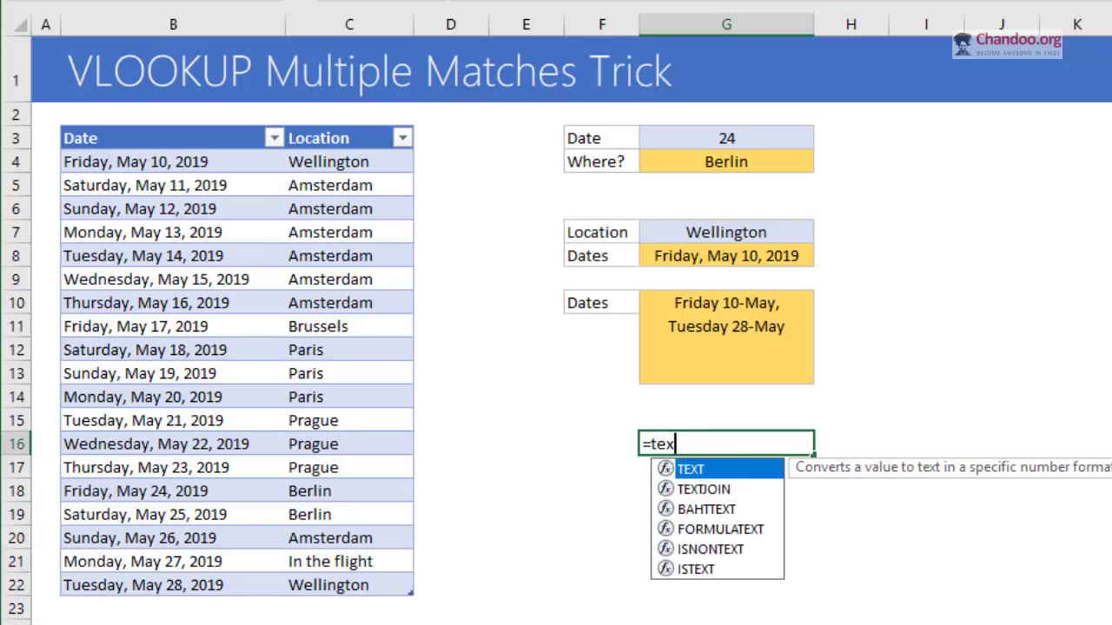
pyautogui.press('Down')
pyautogui.press('Tab')
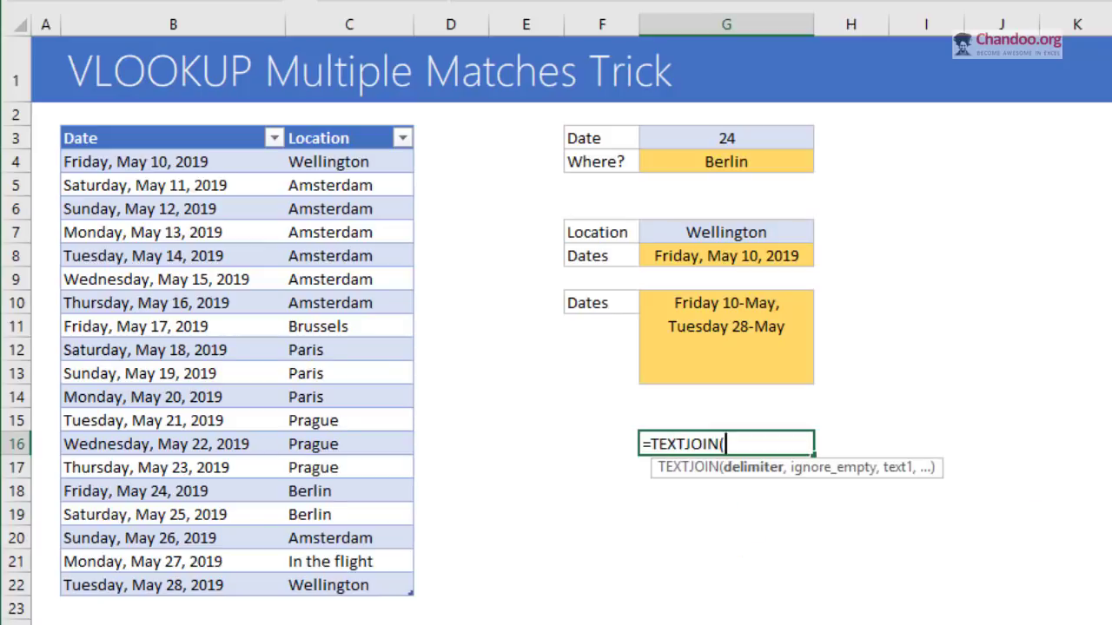
pyautogui.press('Escape')
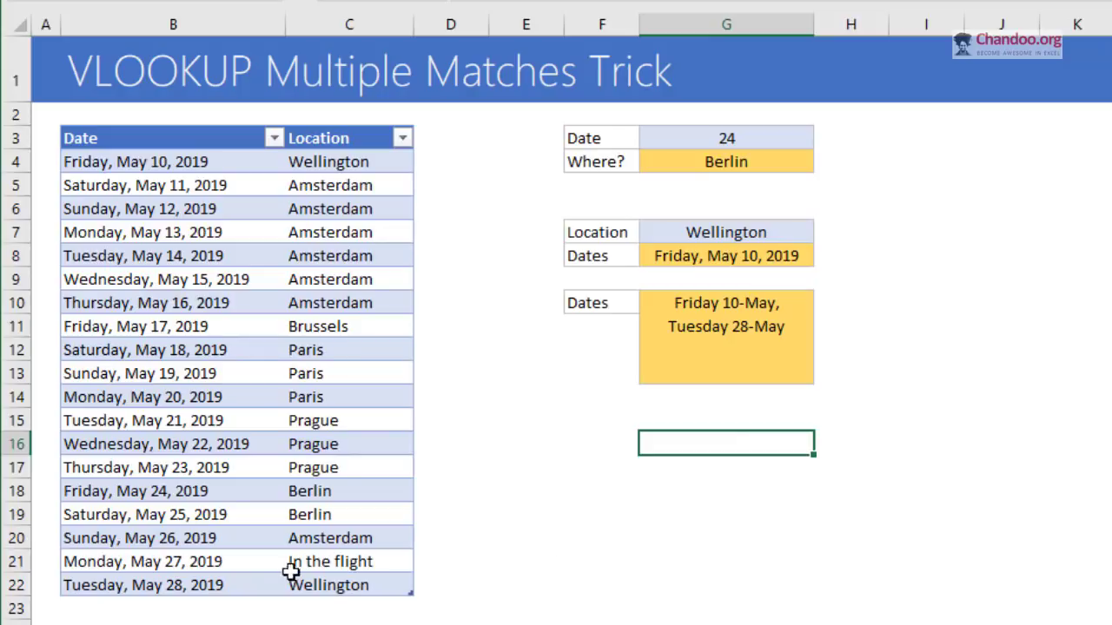
# Copy Berlin, Amsterdam and In the flight from C19:C21 into J5:J7
pyautogui.moveTo(345, 517); pyautogui.dragTo(345, 561)
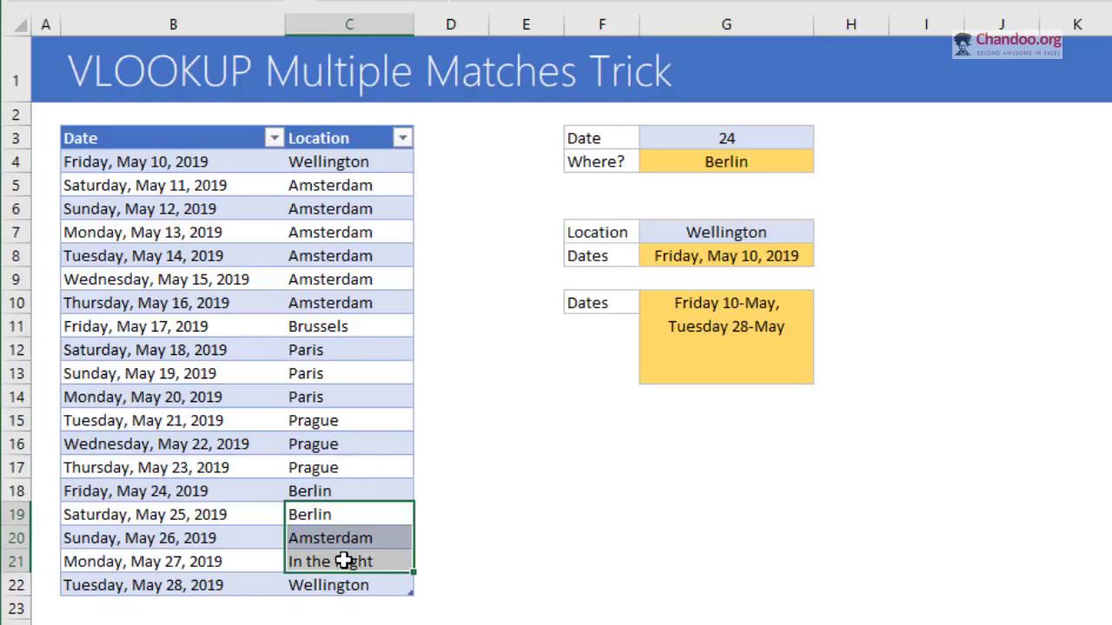
pyautogui.hotkey('ctrl', 'c')
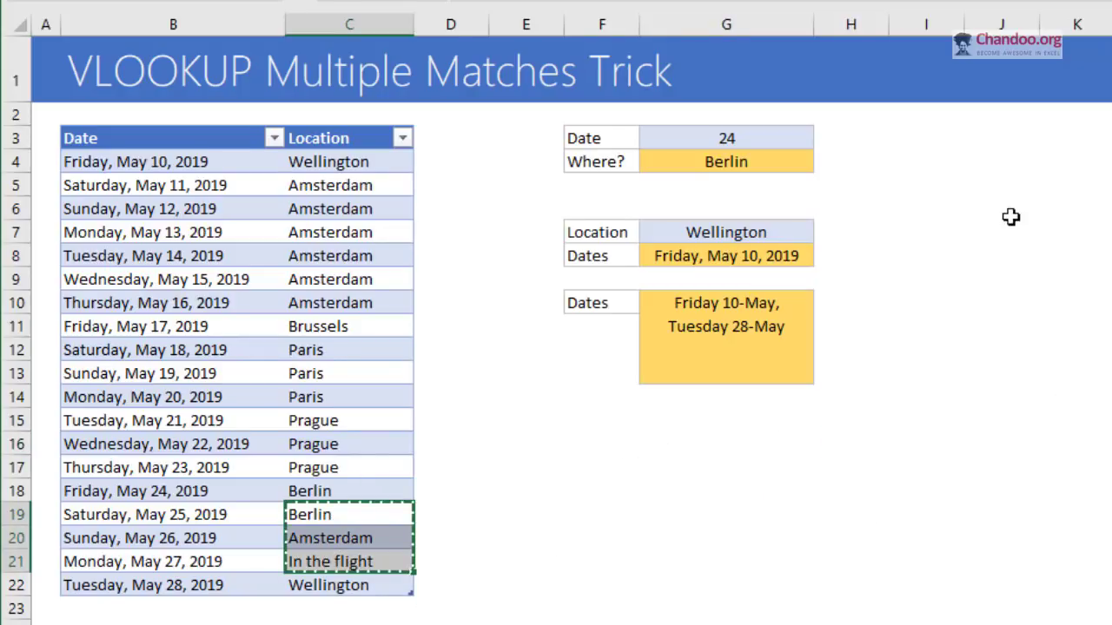
pyautogui.rightClick(971, 179)
pyautogui.click(980, 244)
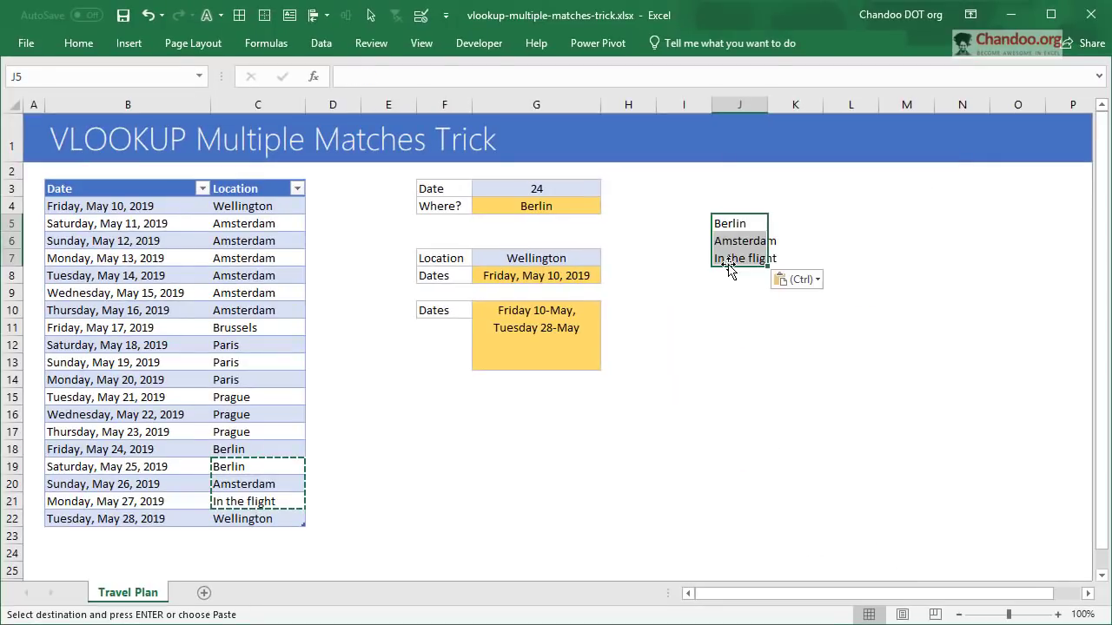
# In J10 enter =TEXTJOIN(", ",TRUE,J5:J7) to join the three places
pyautogui.click(726, 311)
pyautogui.write('=text')
pyautogui.press('Down')
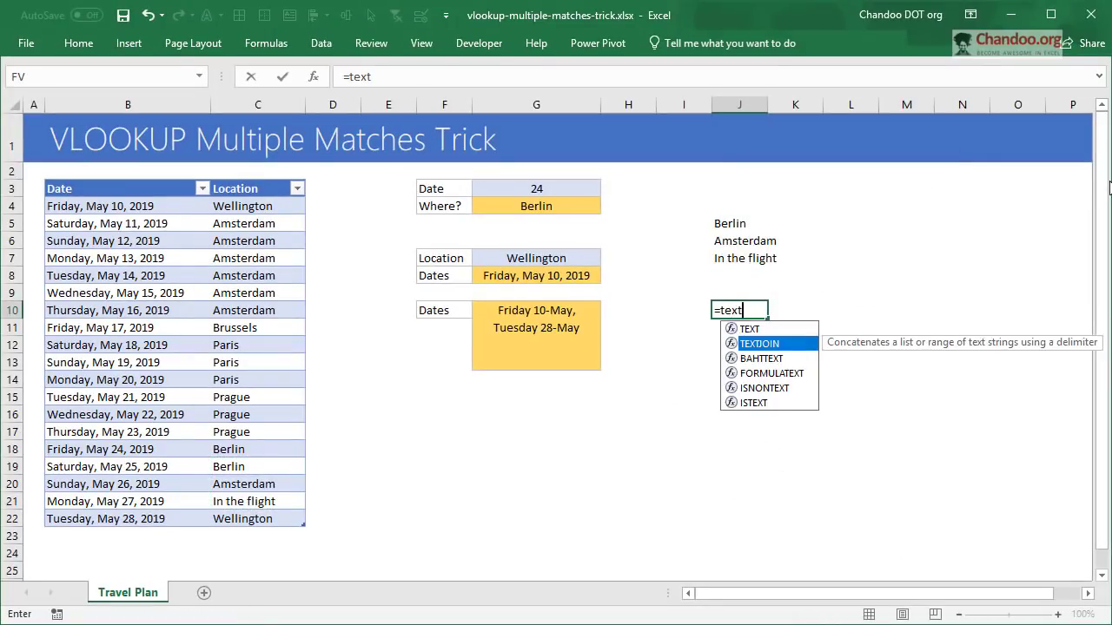
pyautogui.press('Tab')
pyautogui.write('"')
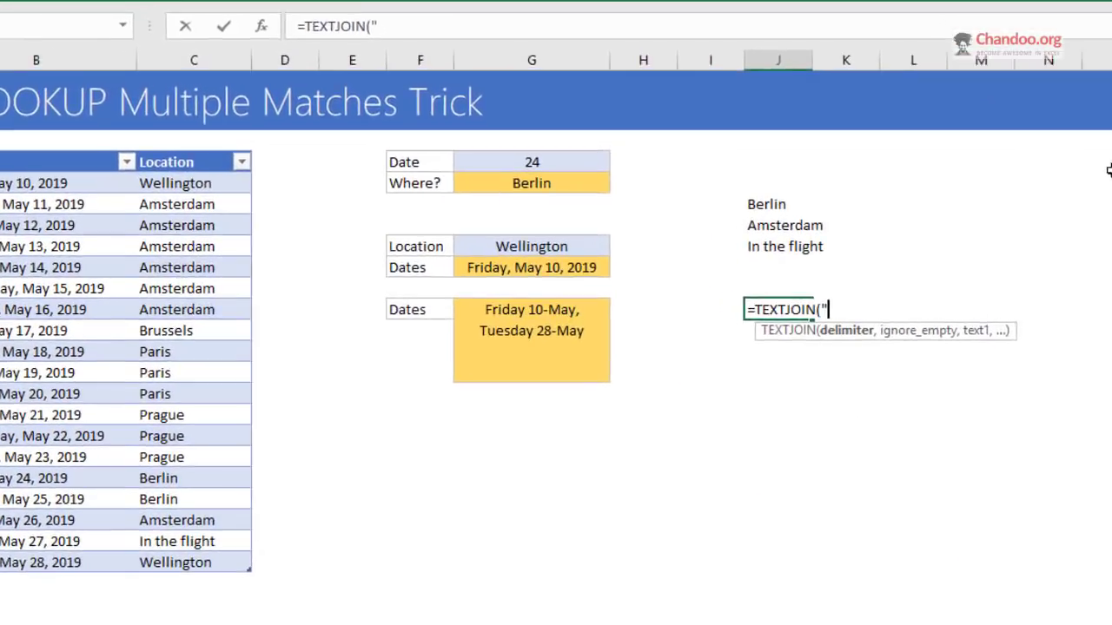
pyautogui.write(',')
pyautogui.write(' ",')
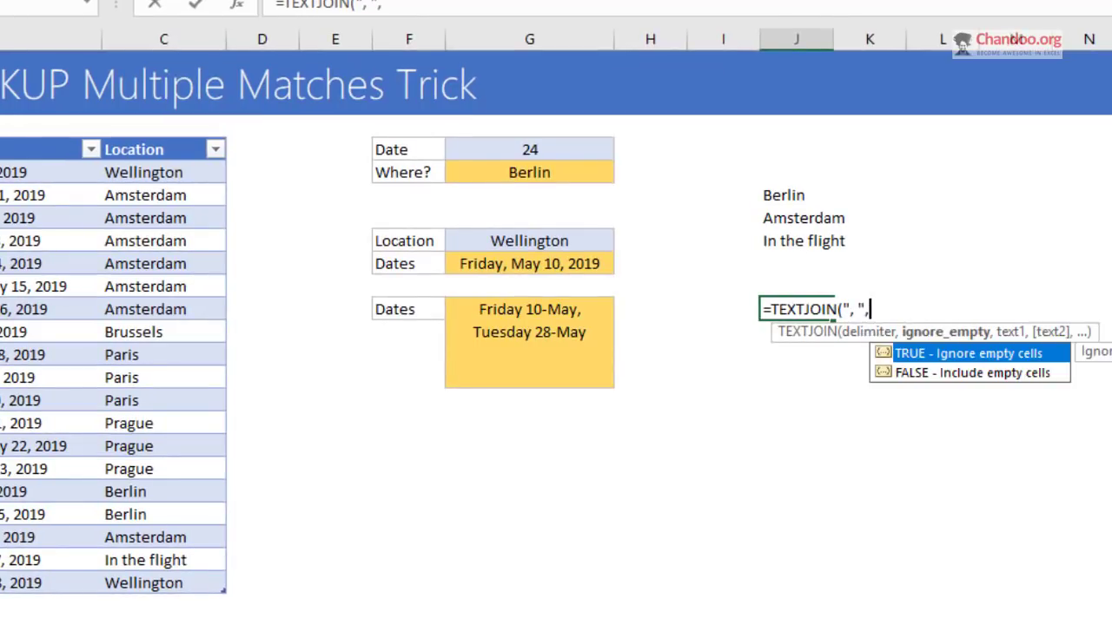
pyautogui.write('true')
pyautogui.press('Tab')
pyautogui.write(',')
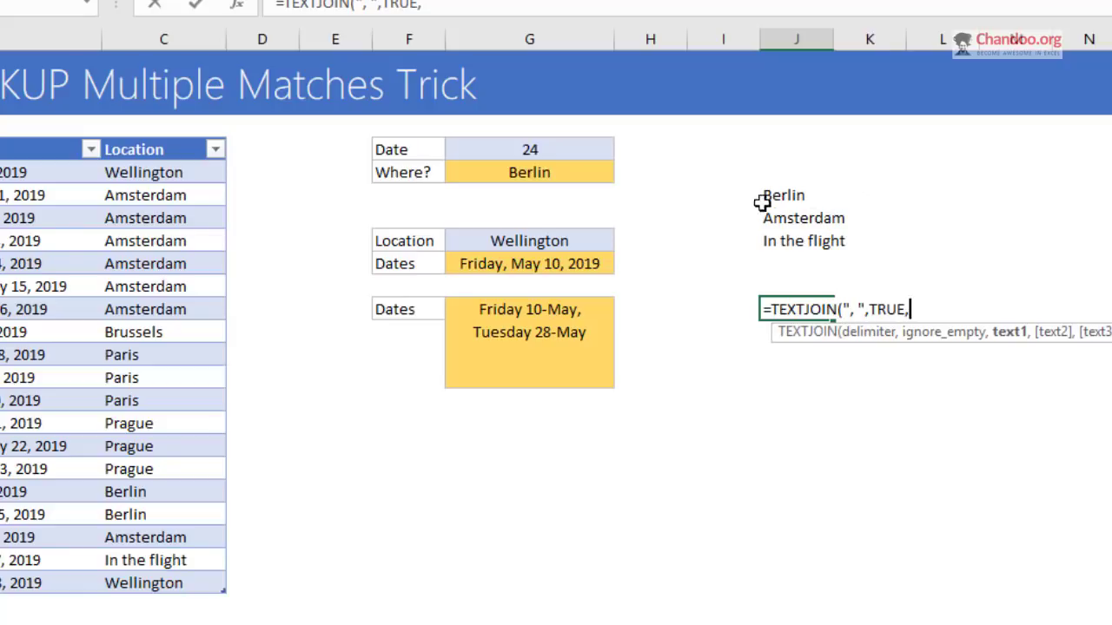
pyautogui.moveTo(802, 196); pyautogui.dragTo(823, 247)
pyautogui.press('Return')
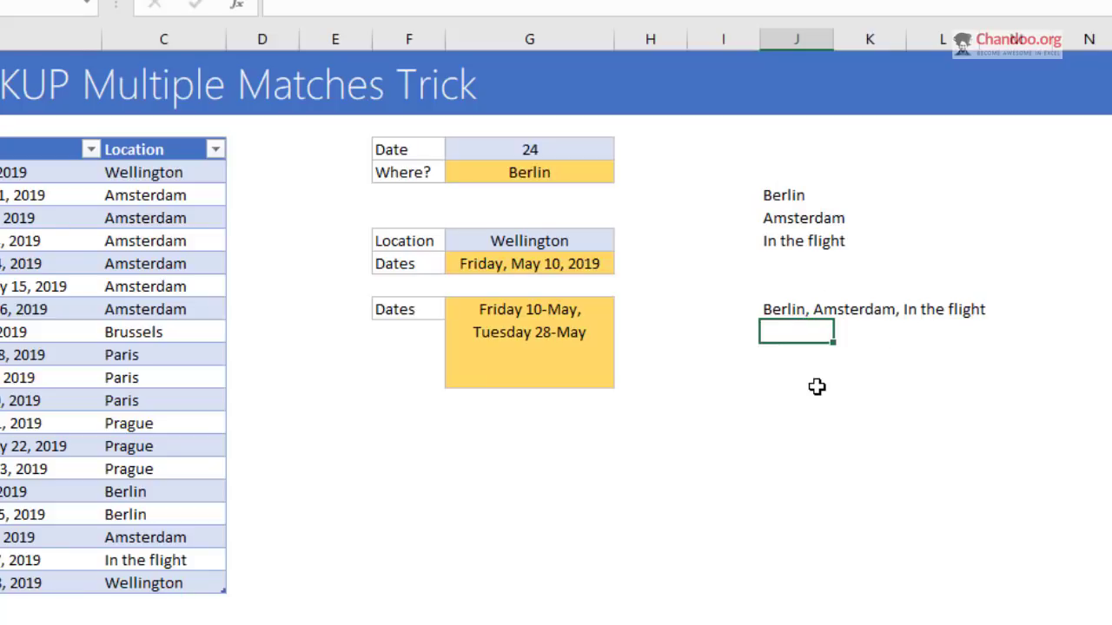
pyautogui.write('=conc')
pyautogui.press('Down')
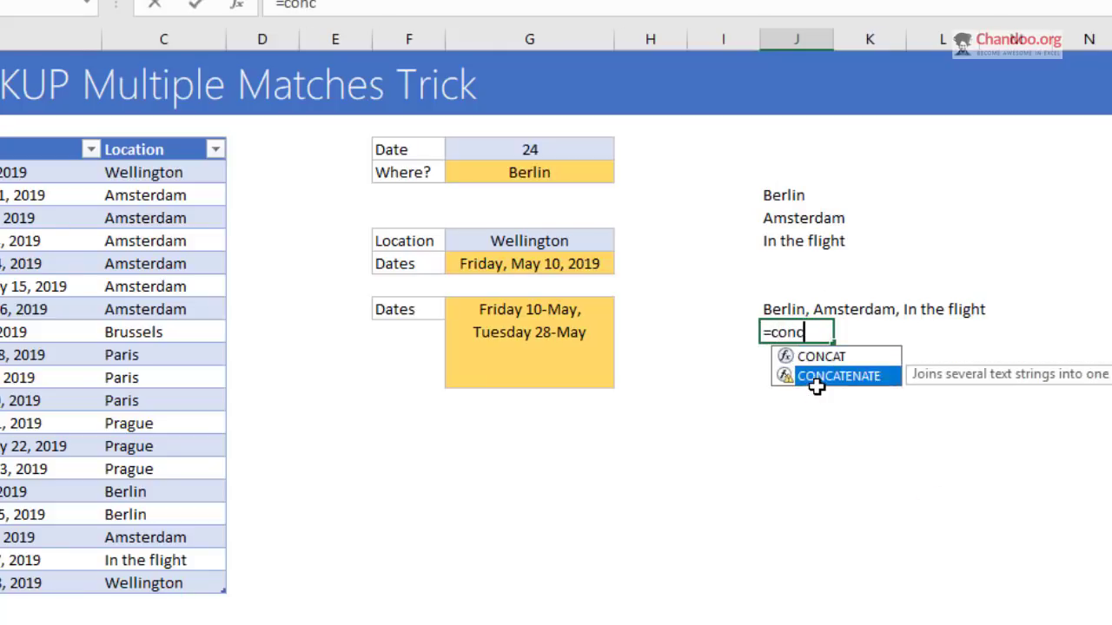
pyautogui.press('Tab')
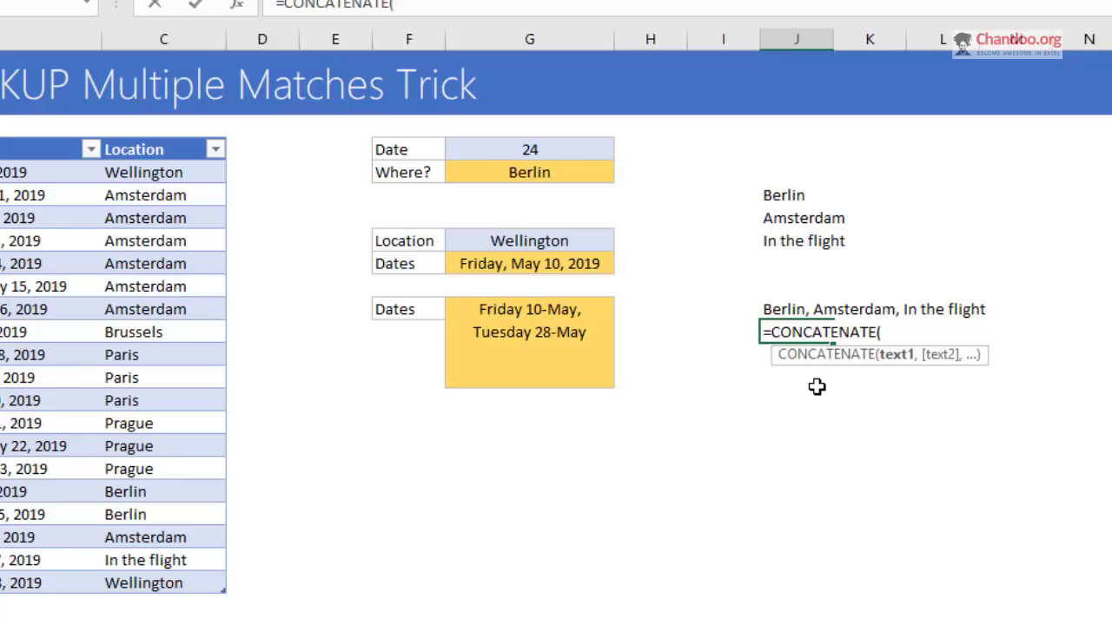
pyautogui.press('Escape')
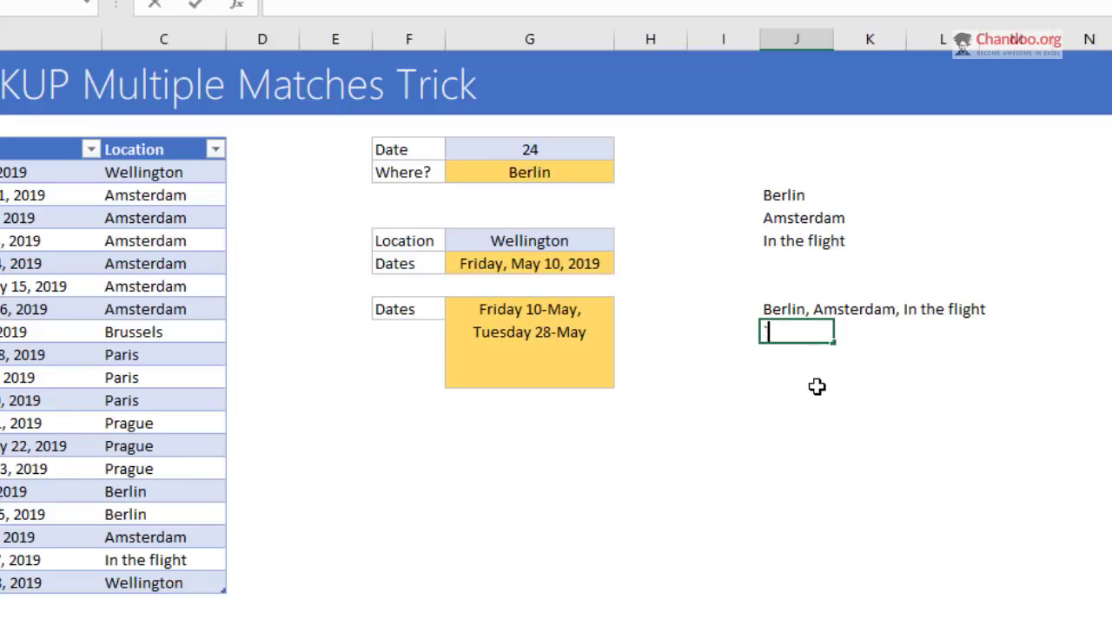
pyautogui.click(821, 309)
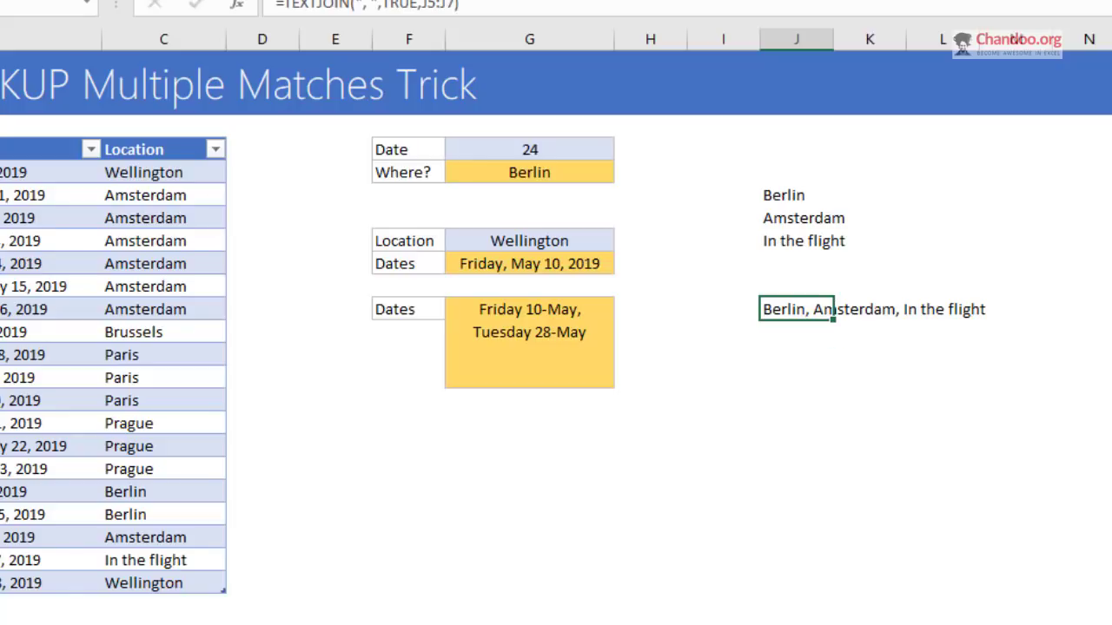
pyautogui.press('Down')
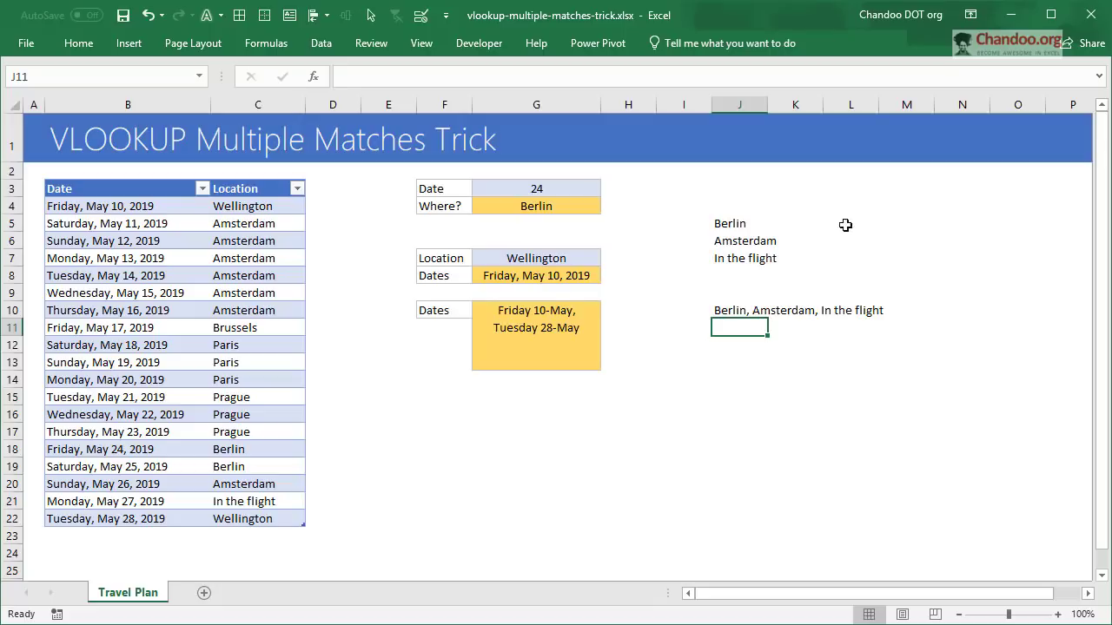
# Check the Dates box formula and set the location in G7 to Paris
pyautogui.click(510, 258)
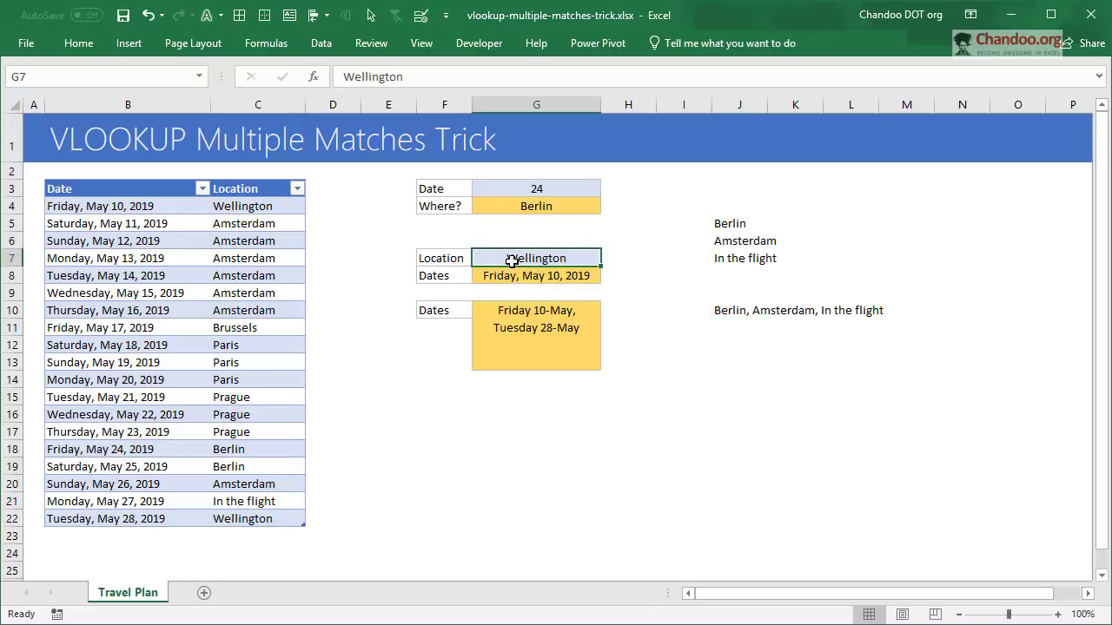
pyautogui.click(552, 322)
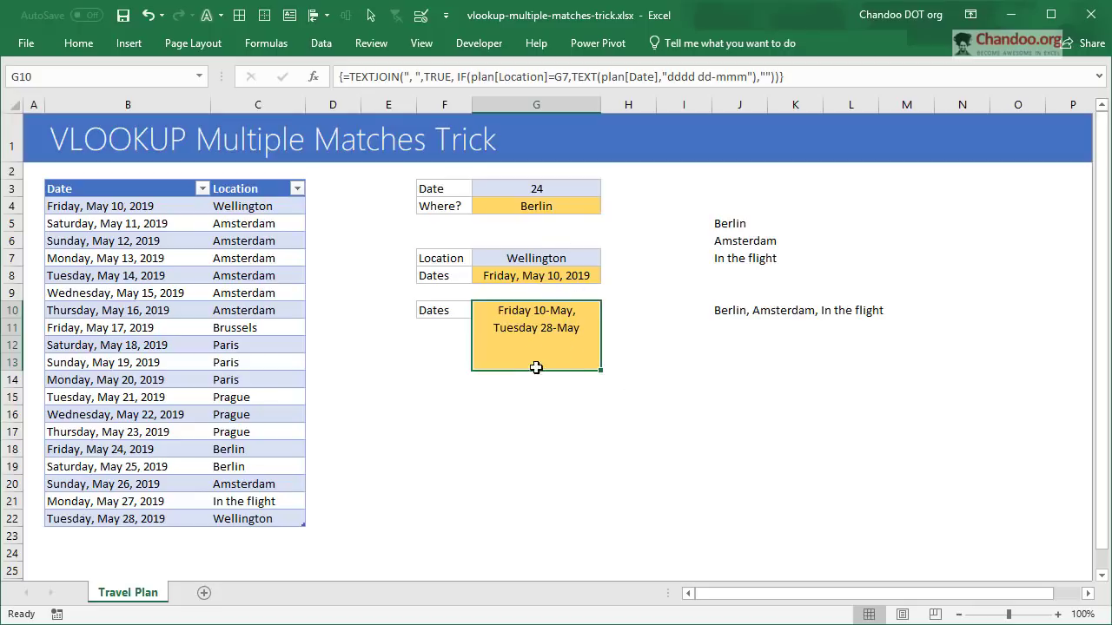
pyautogui.click(556, 262)
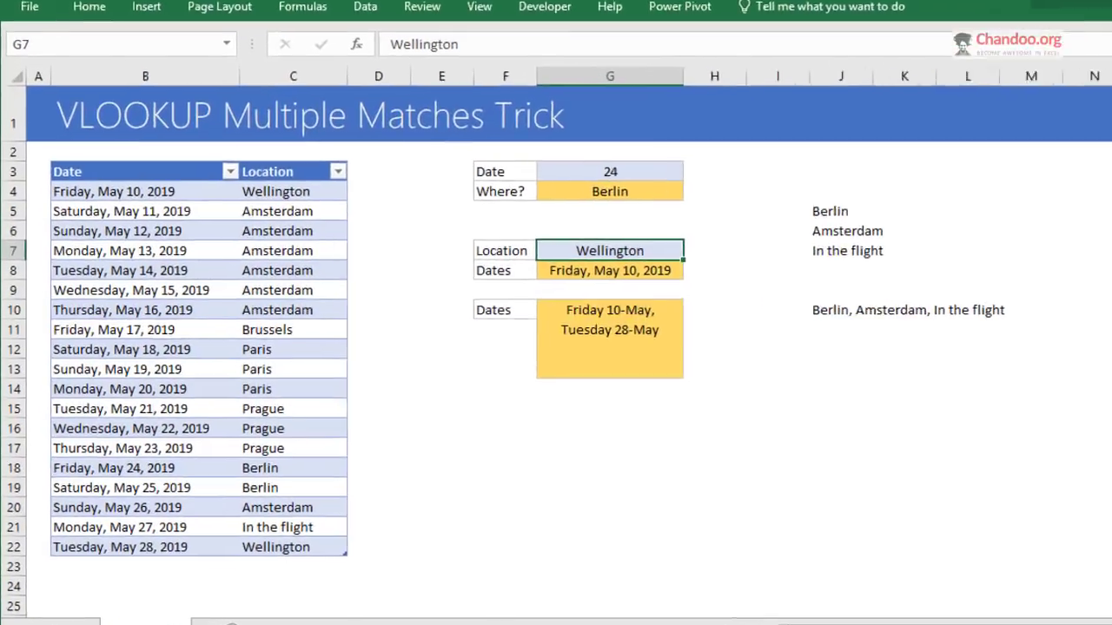
pyautogui.write('Paris')
pyautogui.press('Return')
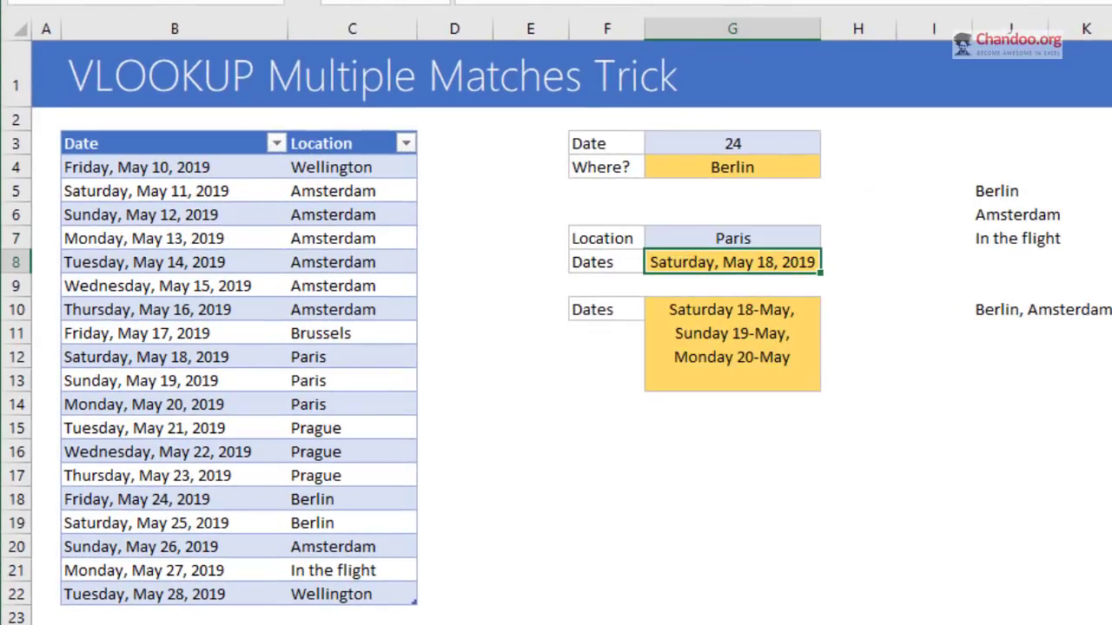
# Try Prague and then Wellington as the location to watch the dates recalculate
pyautogui.click(732, 285)
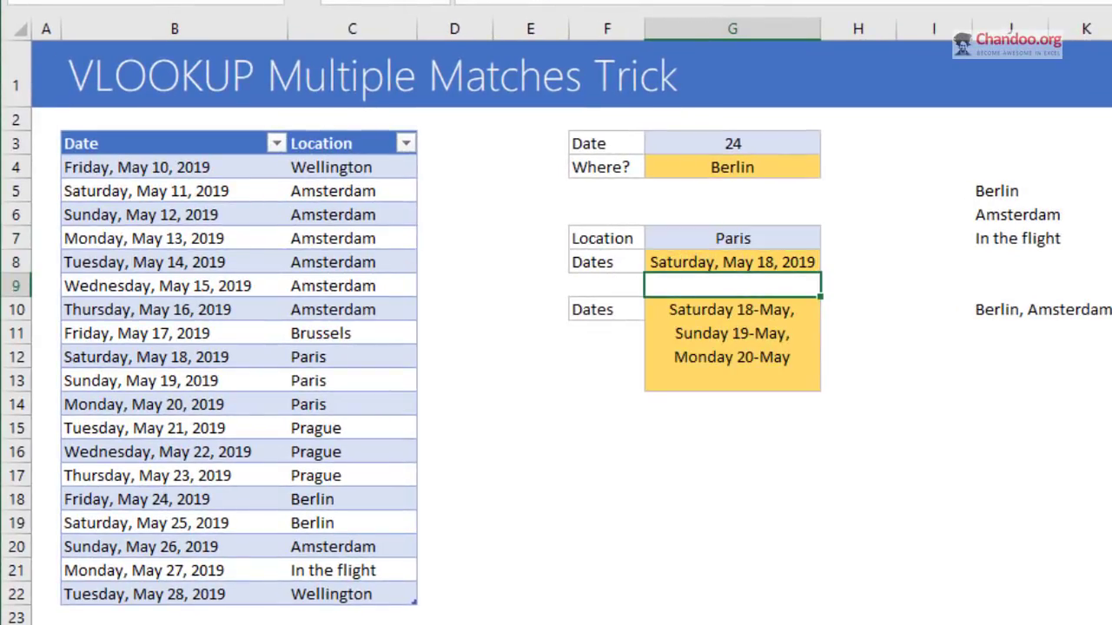
pyautogui.click(732, 343)
pyautogui.press('Up')
pyautogui.press('Up')
pyautogui.press('Up')
pyautogui.write('Prague')
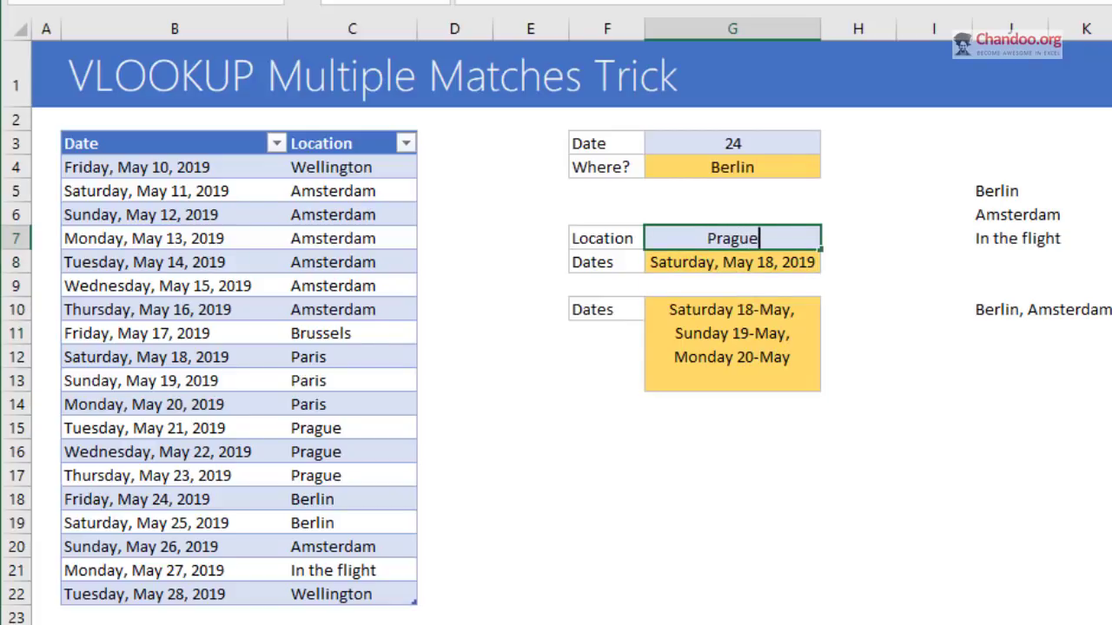
pyautogui.press('Return')
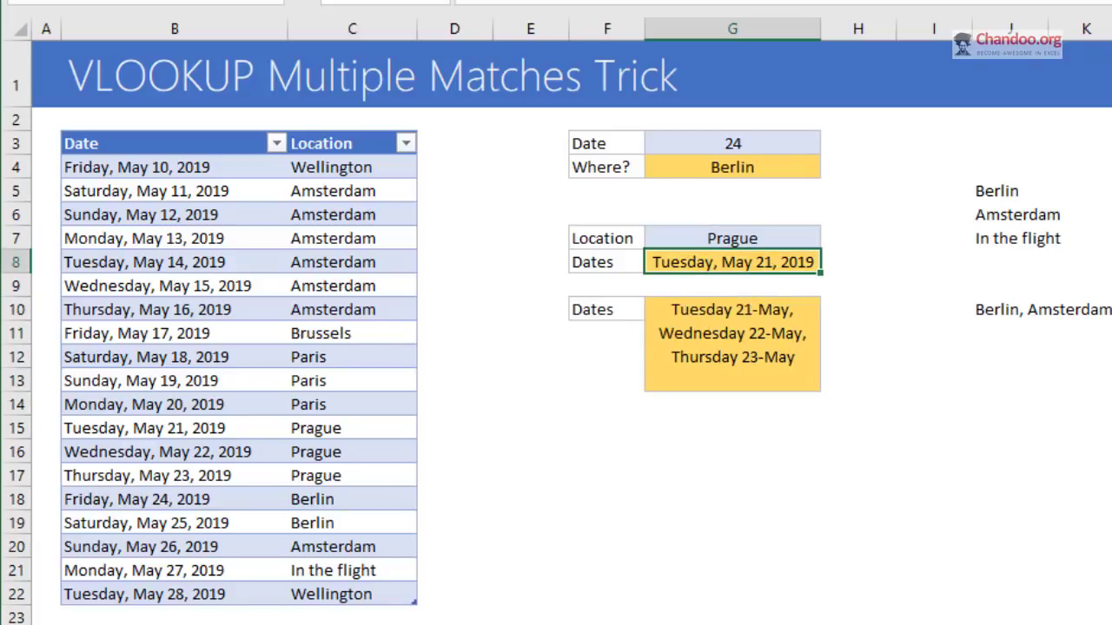
pyautogui.press('Up')
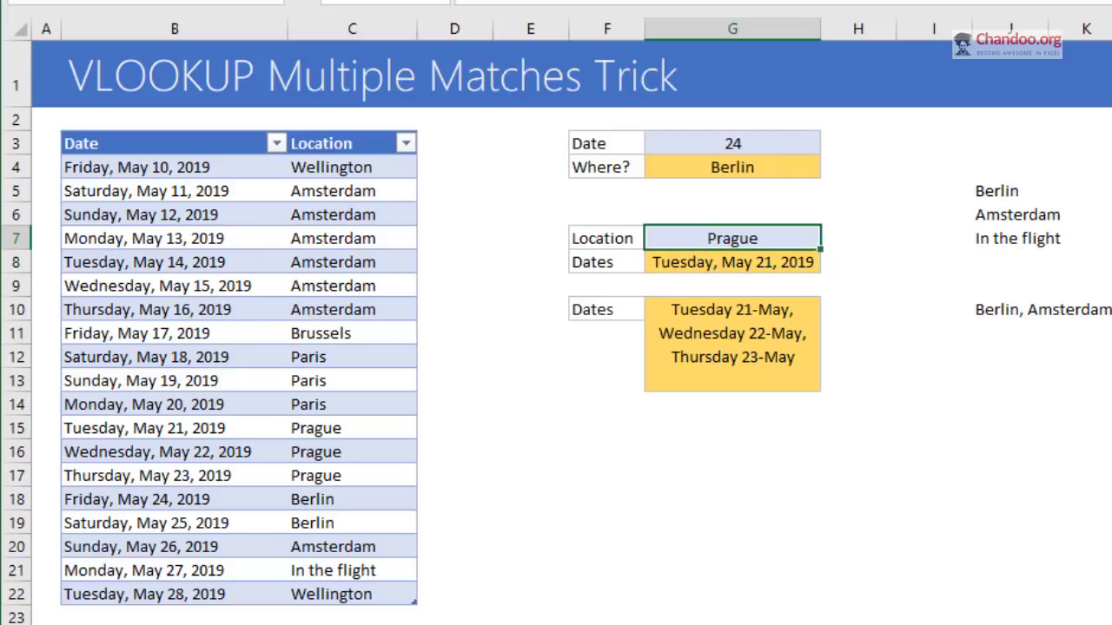
pyautogui.write('Wellington')
pyautogui.press('Return')
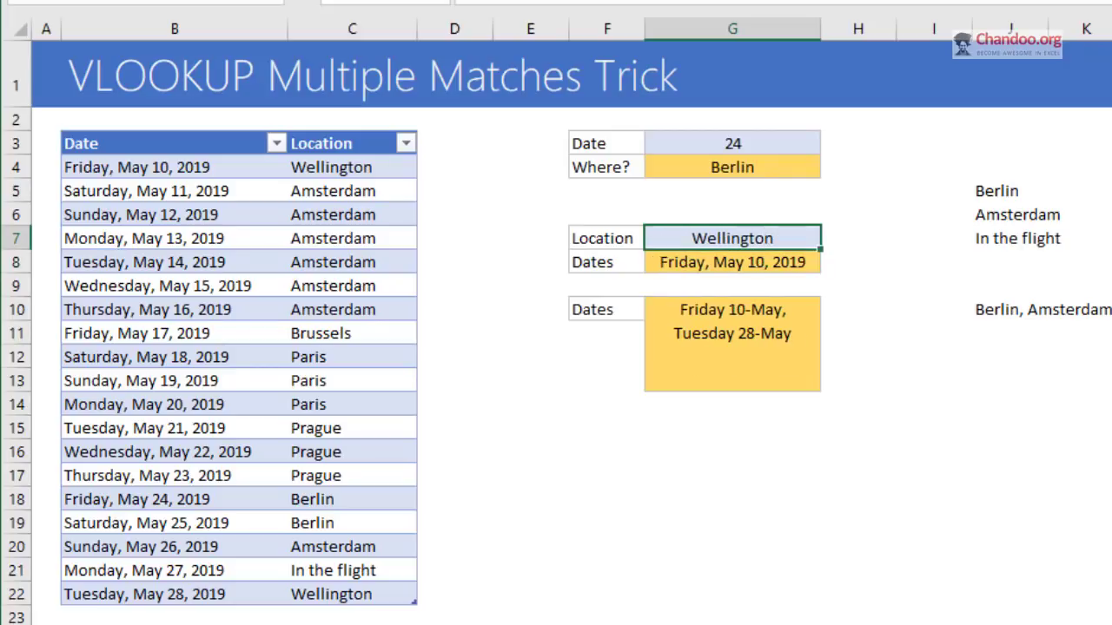
# Enter Copenhagen as the location, then set it back to Paris
pyautogui.press('Up')
pyautogui.write('Copenga')
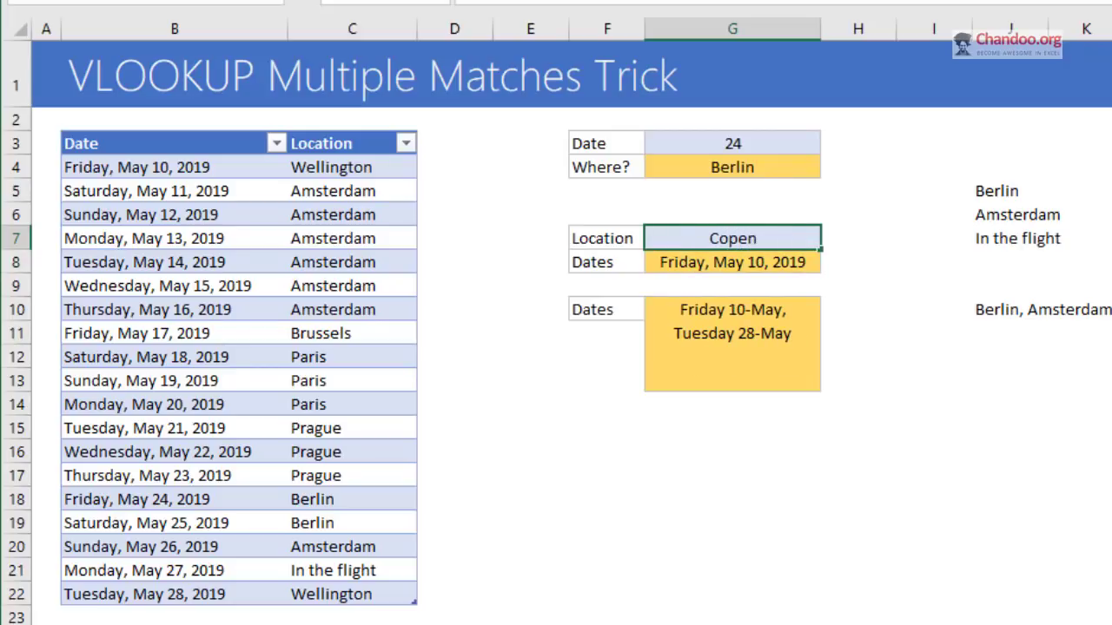
pyautogui.press('BackSpace')
pyautogui.press('BackSpace')
pyautogui.write('ha')
pyautogui.write('gen')
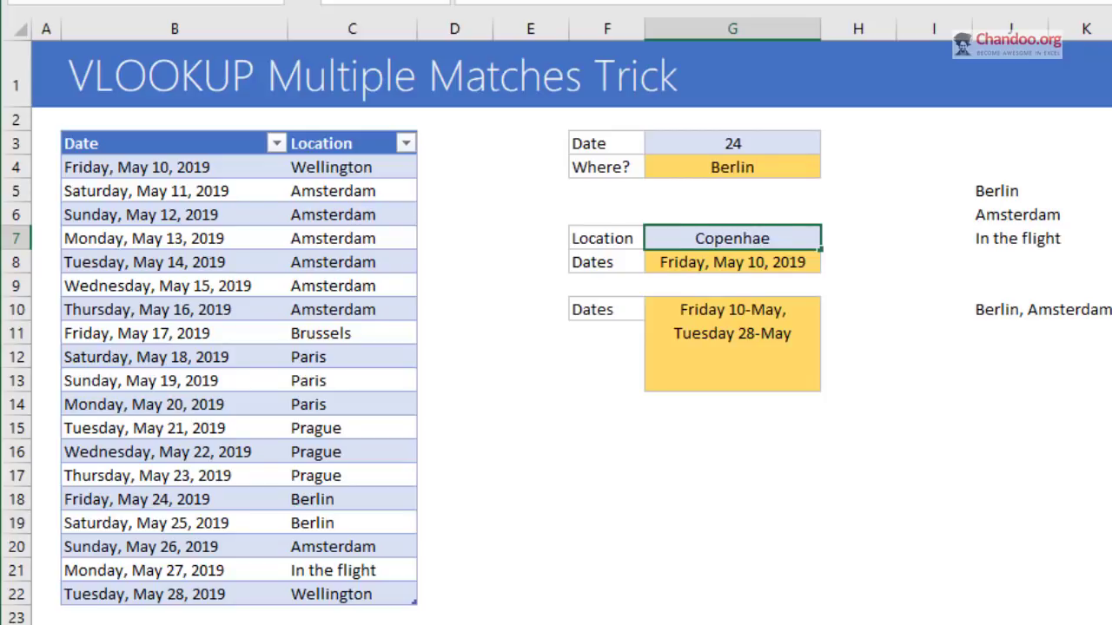
pyautogui.press('Return')
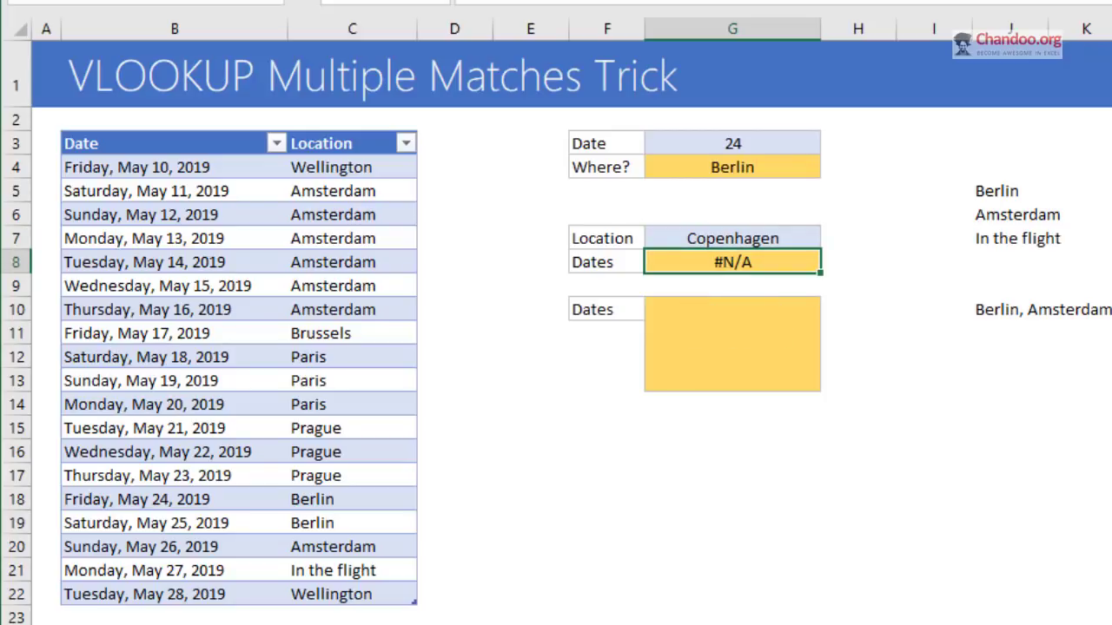
pyautogui.press('Up')
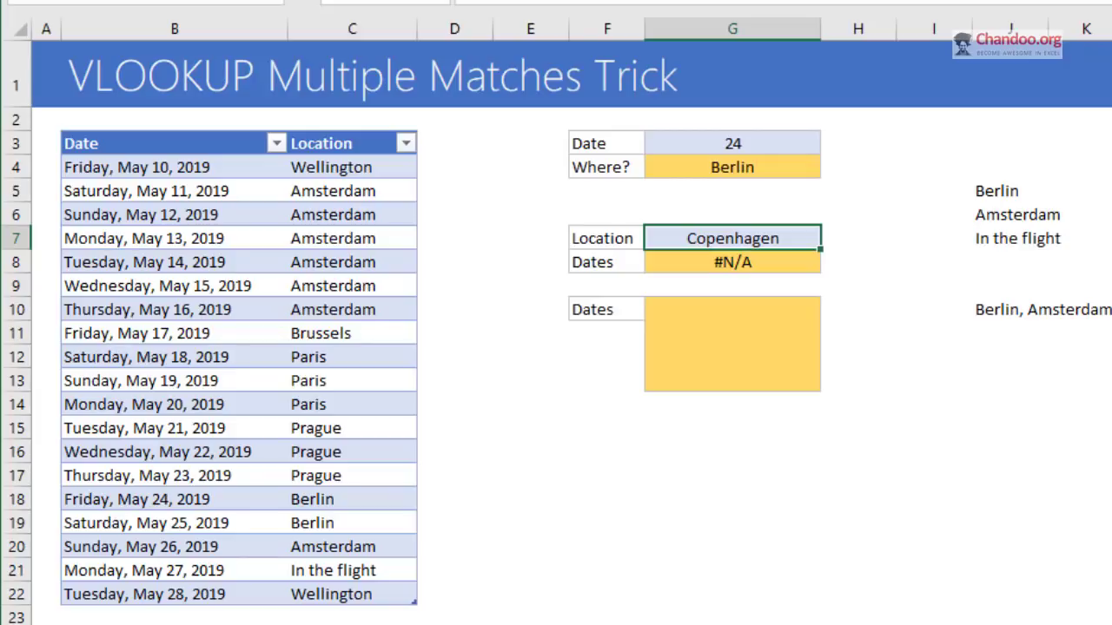
pyautogui.write('Paris')
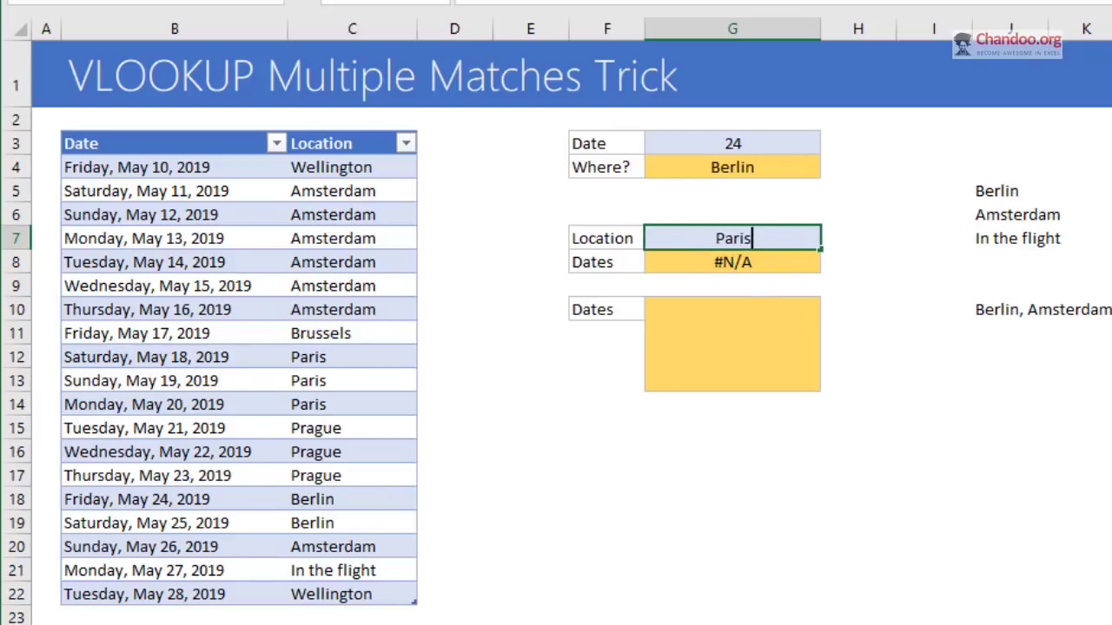
pyautogui.press('Return')
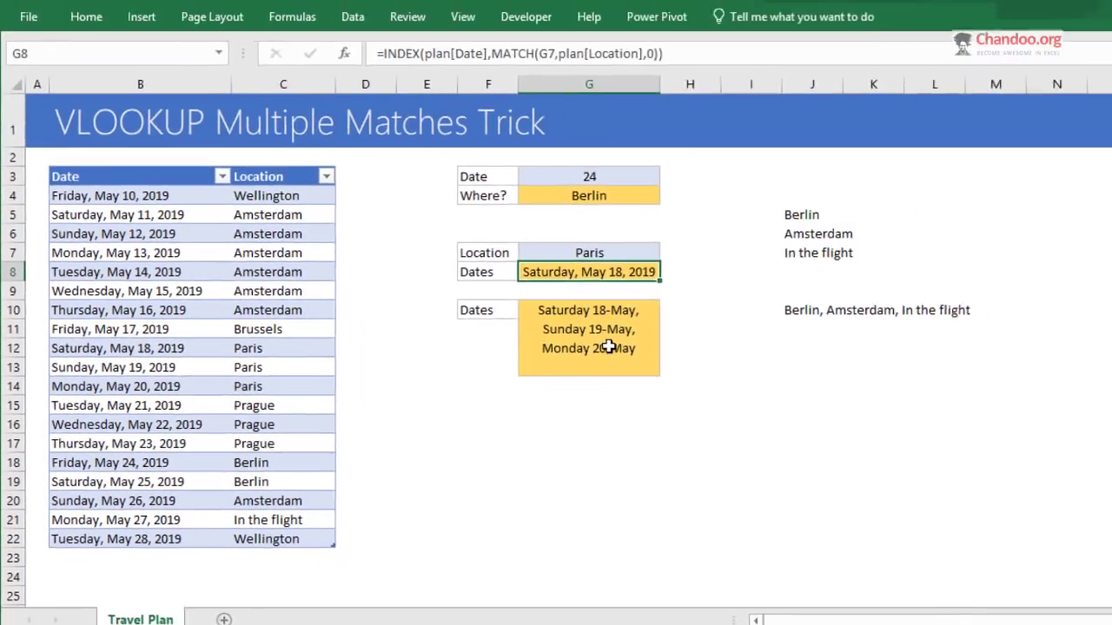
# Review G10's TEXTJOIN arguments and re-enter it as an array formula with Ctrl+Shift+Enter
pyautogui.click(732, 344)
pyautogui.press('F2')
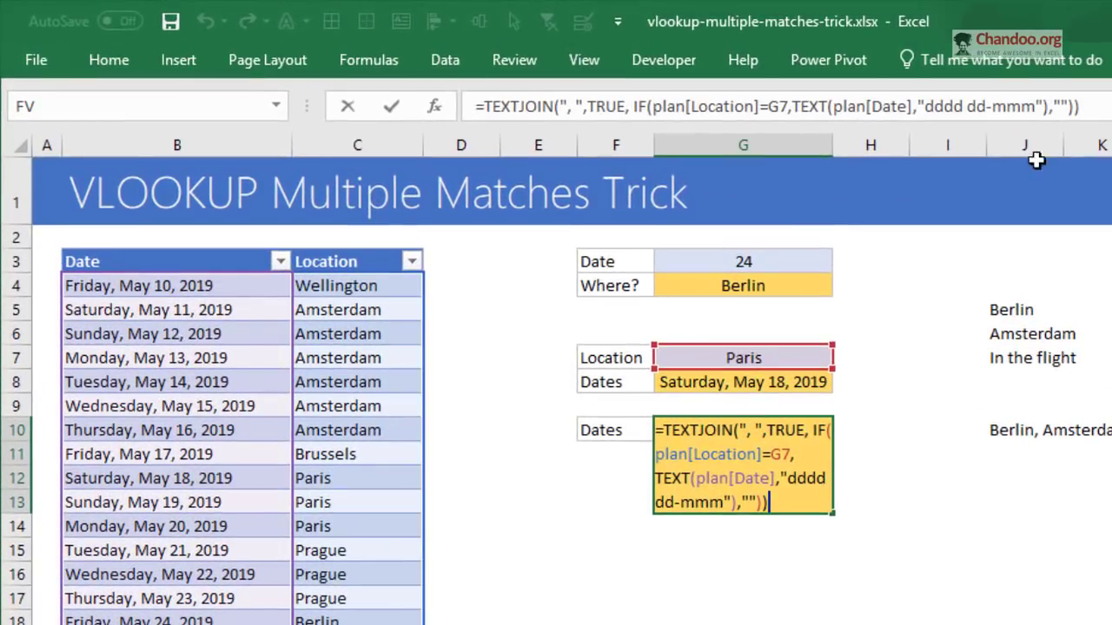
pyautogui.click(1099, 106)
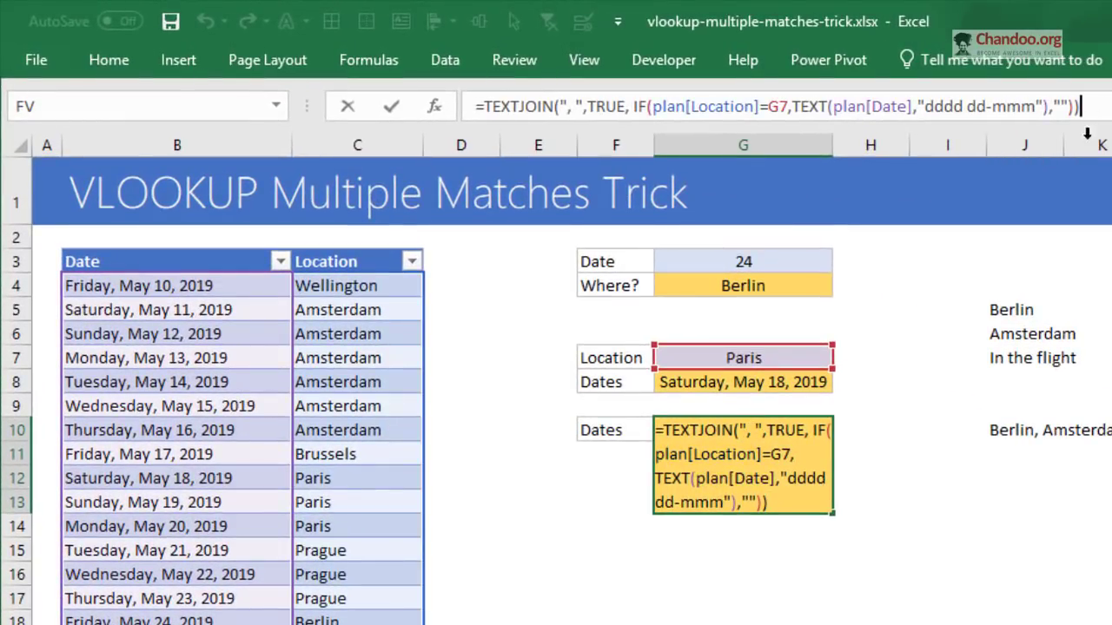
pyautogui.click(613, 105)
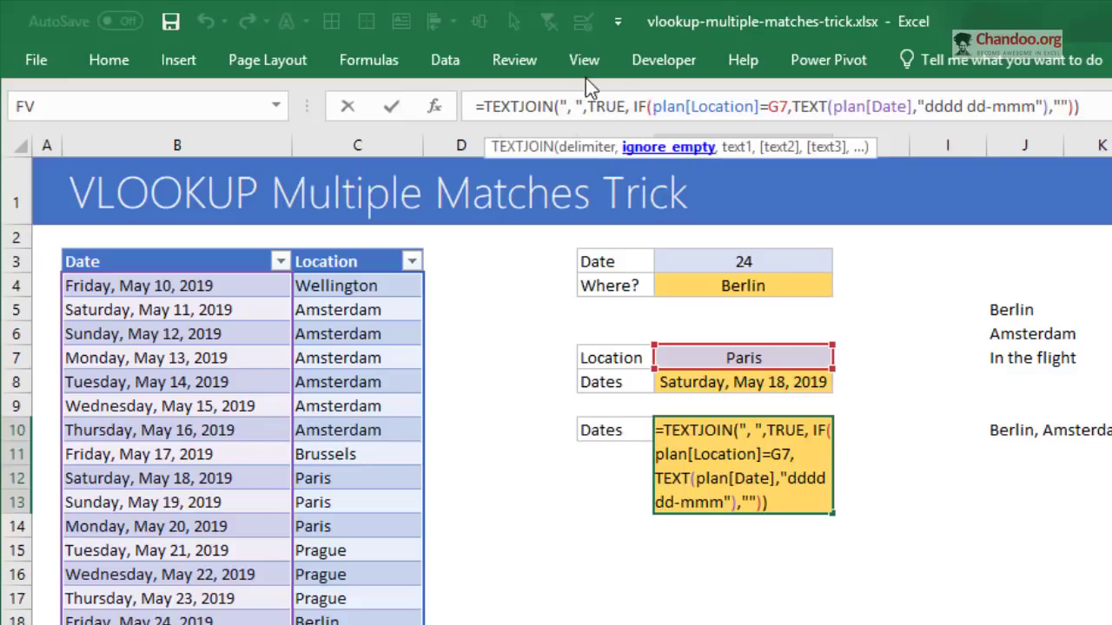
pyautogui.click(631, 105)
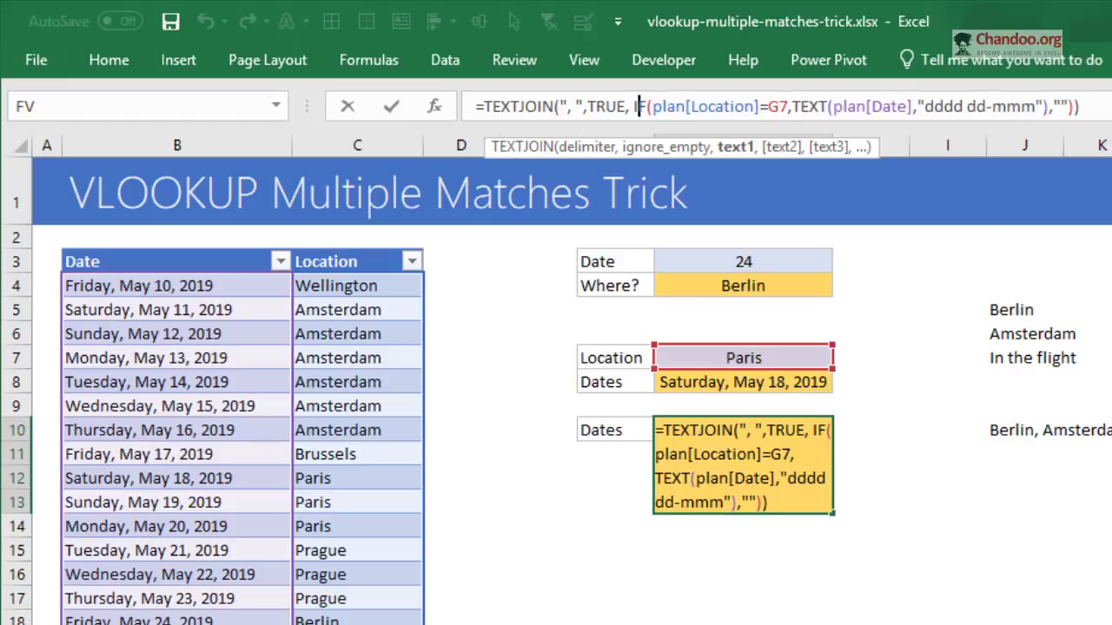
pyautogui.hotkey('ctrl', 'shift', 'Return')
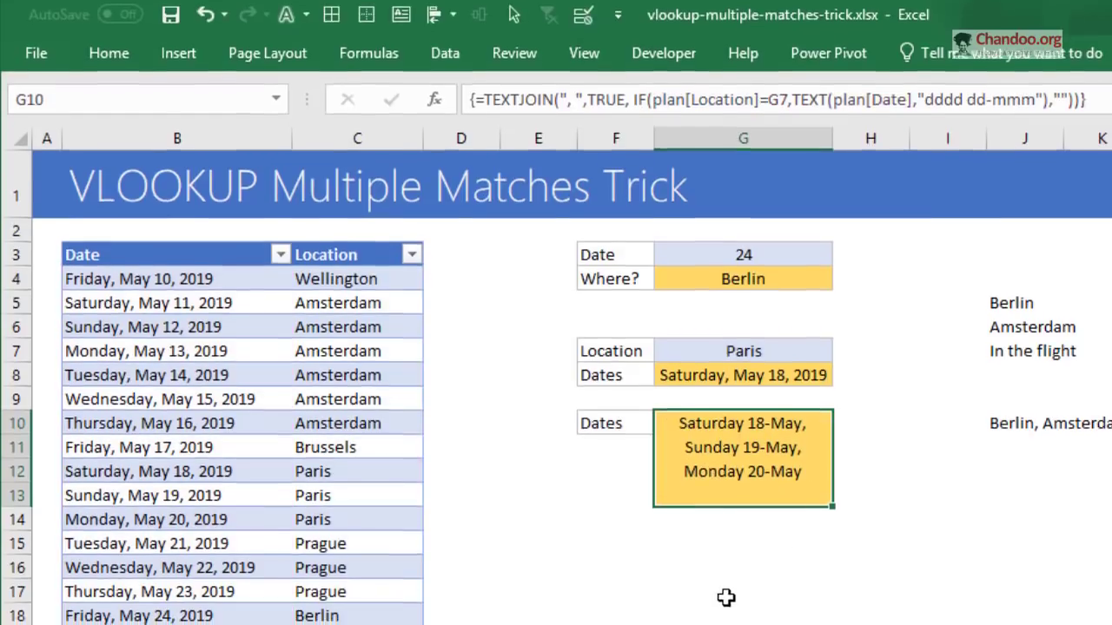
# In G17 begin =TEXTJOIN("-",TRUE,IF(plan[Location]=G7 to match the chosen location
pyautogui.click(727, 601)
pyautogui.write('=')
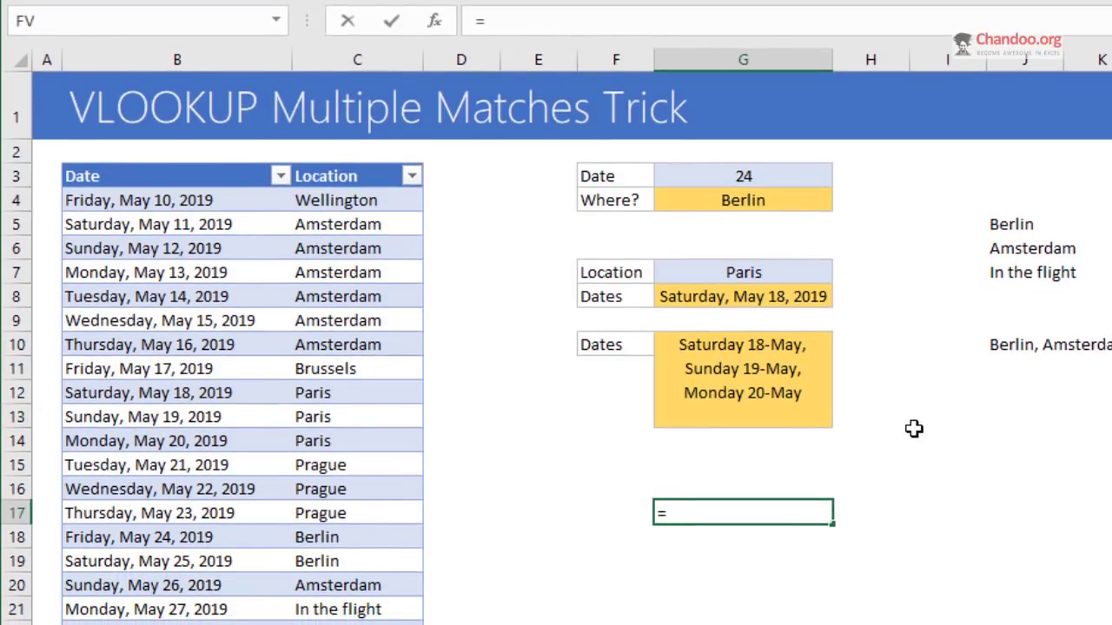
pyautogui.write('textjoin(')
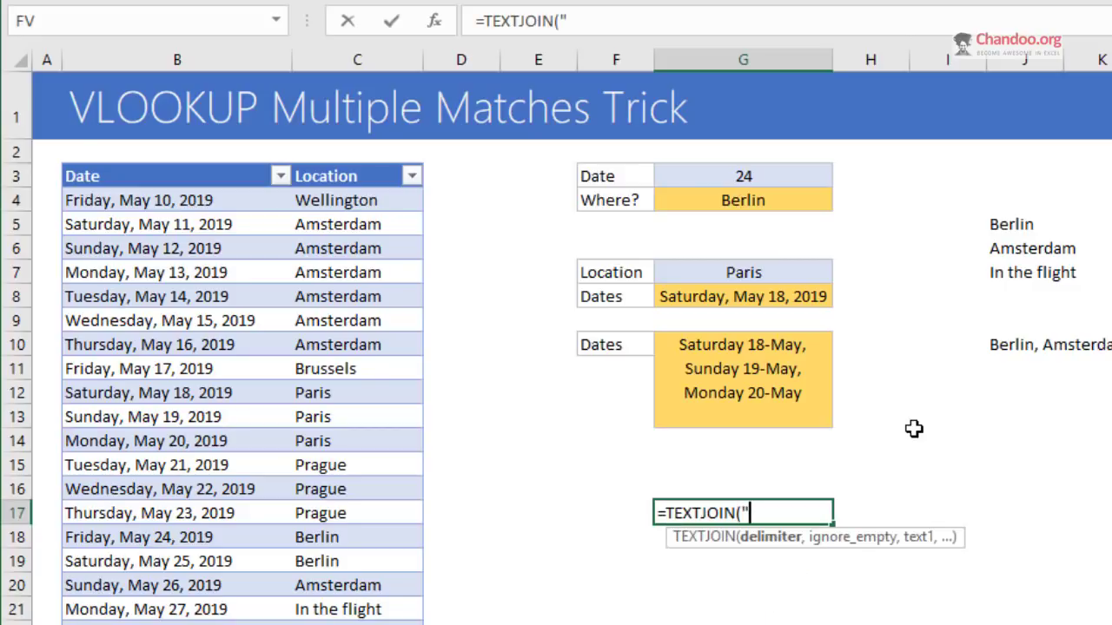
pyautogui.write('"-",')
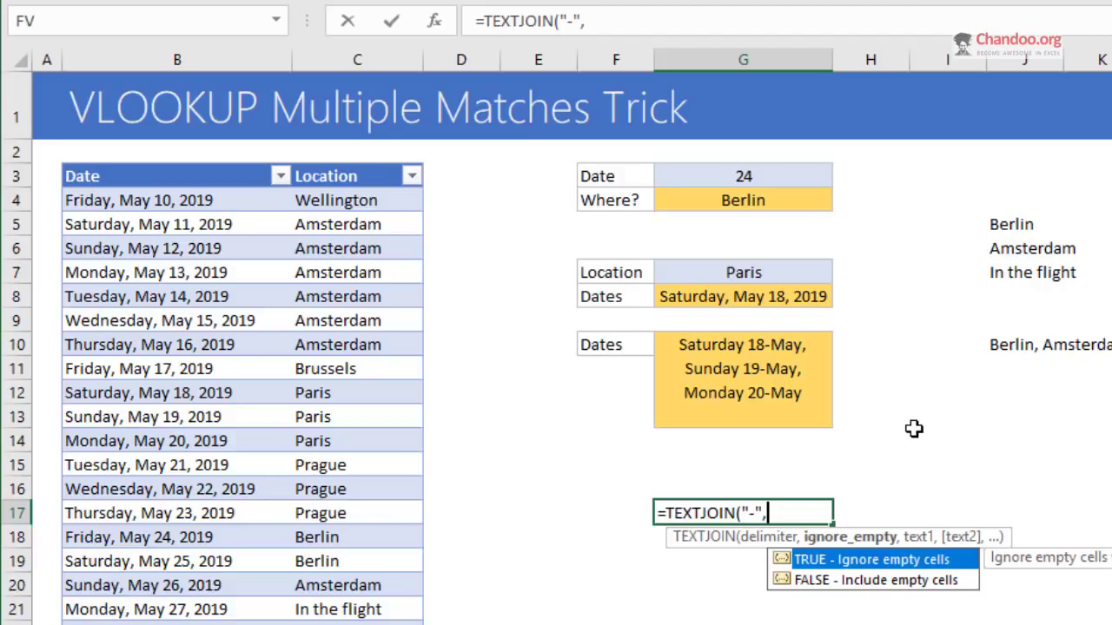
pyautogui.write('true,')
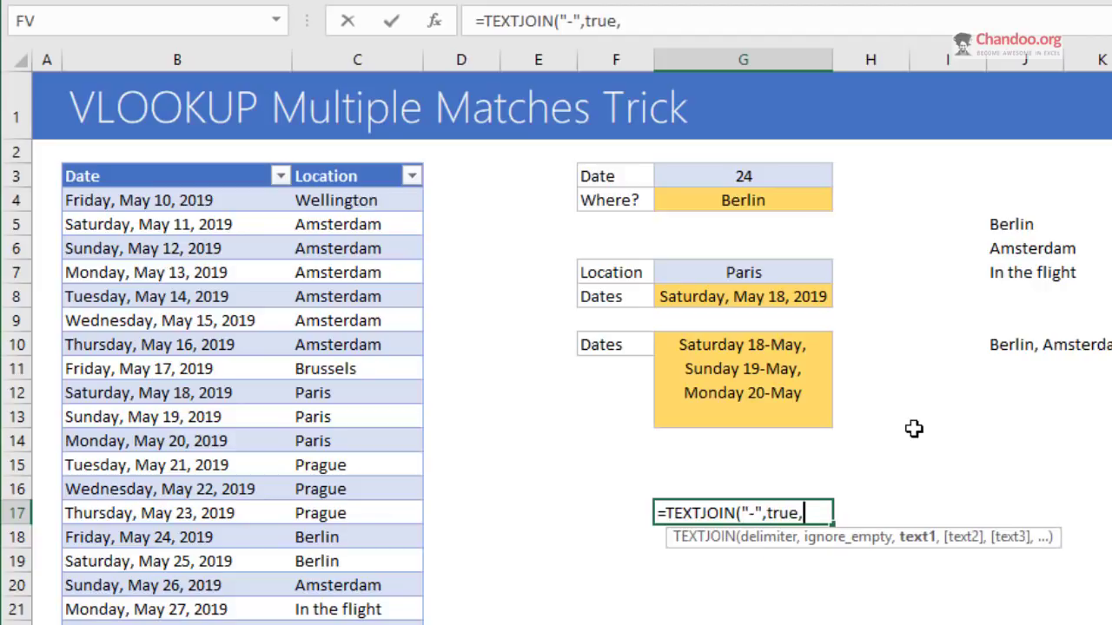
pyautogui.write('if((')
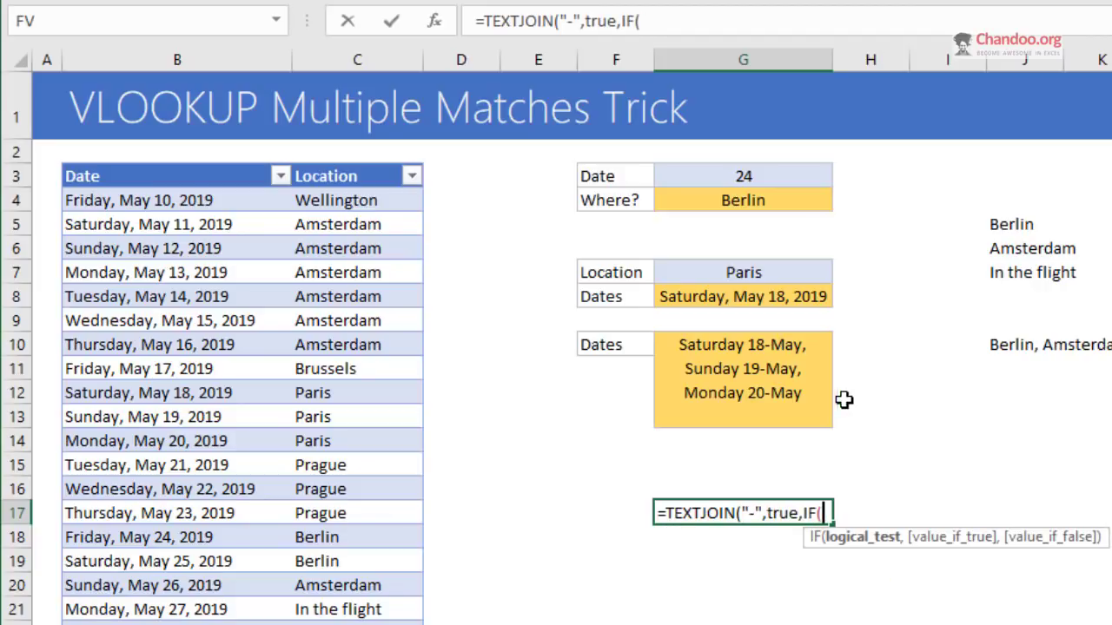
pyautogui.write('pla')
pyautogui.press('Tab')
pyautogui.write('[')
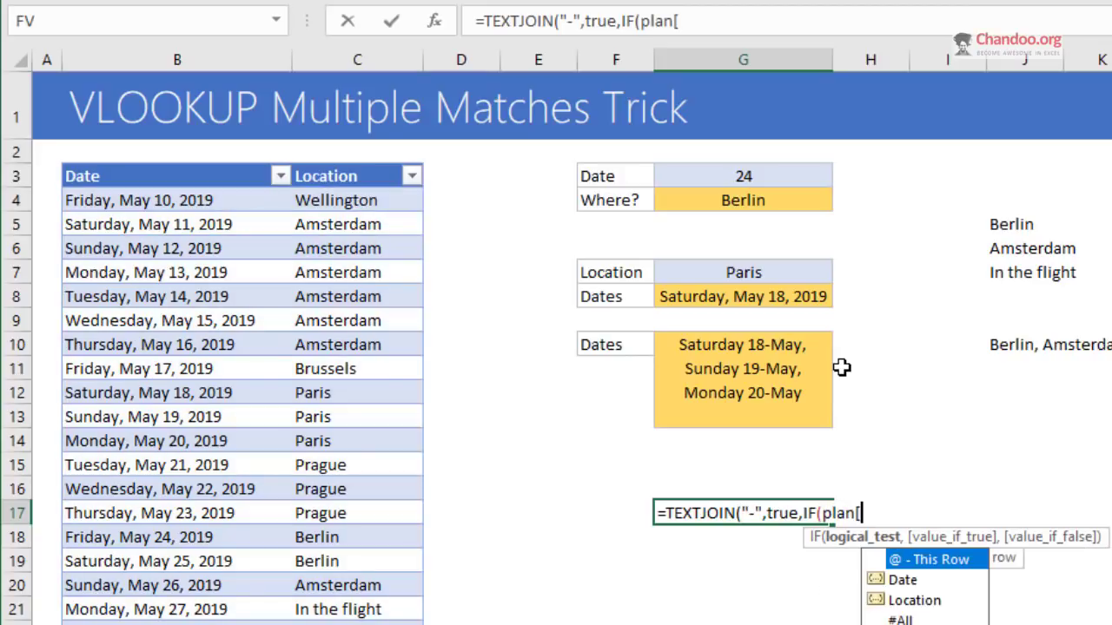
pyautogui.write('l')
pyautogui.press('Tab')
pyautogui.press('BackSpace')
pyautogui.write(']=')
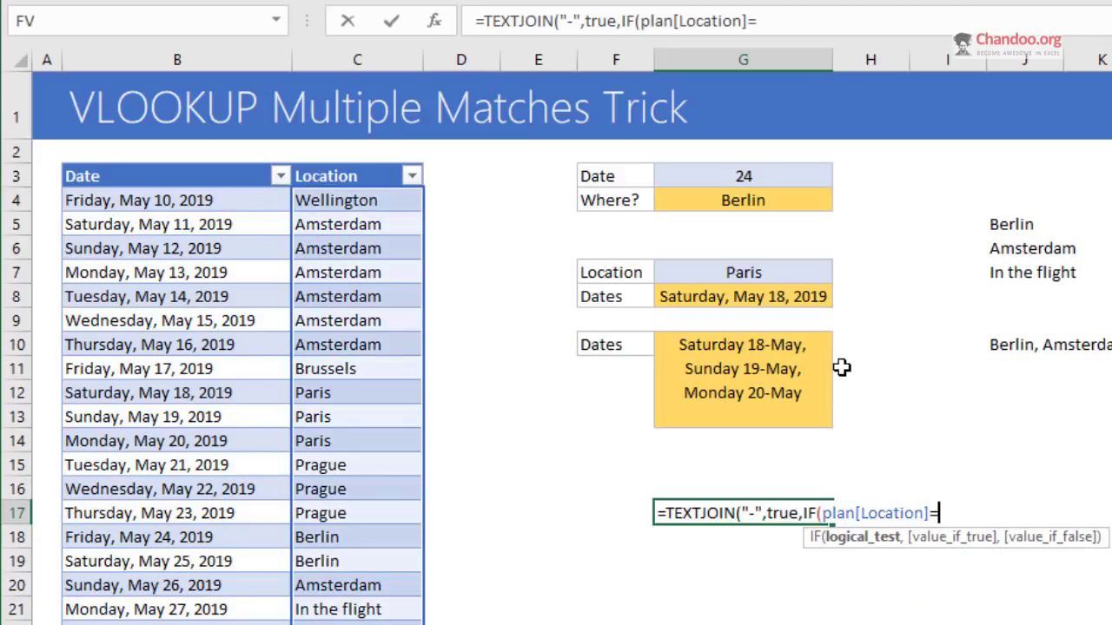
pyautogui.click(744, 271)
pyautogui.write(',')
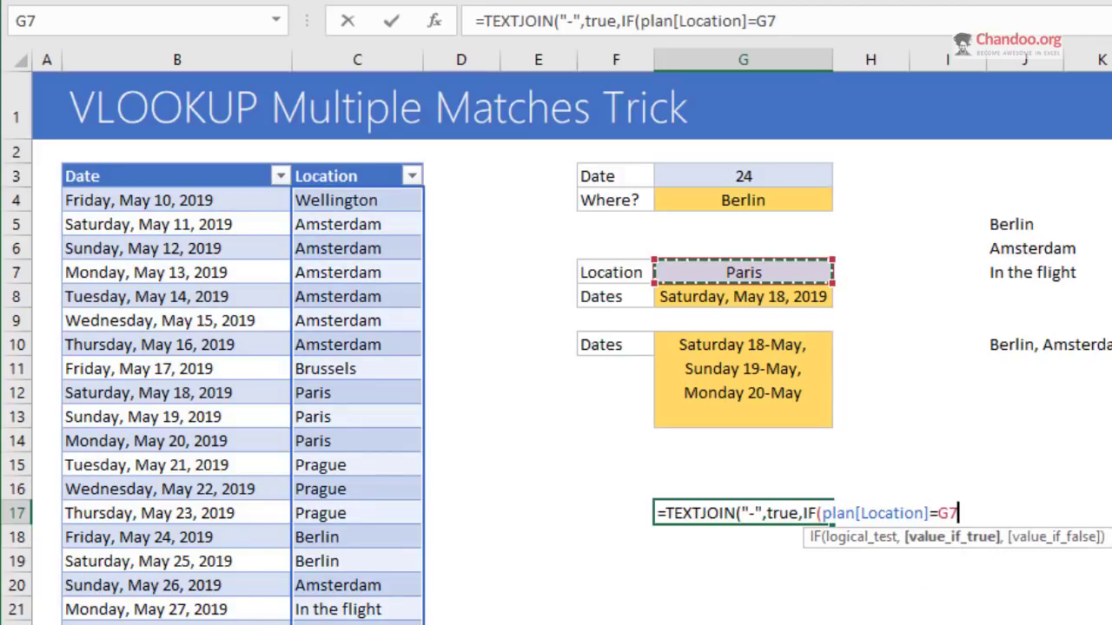
pyautogui.write('plan[')
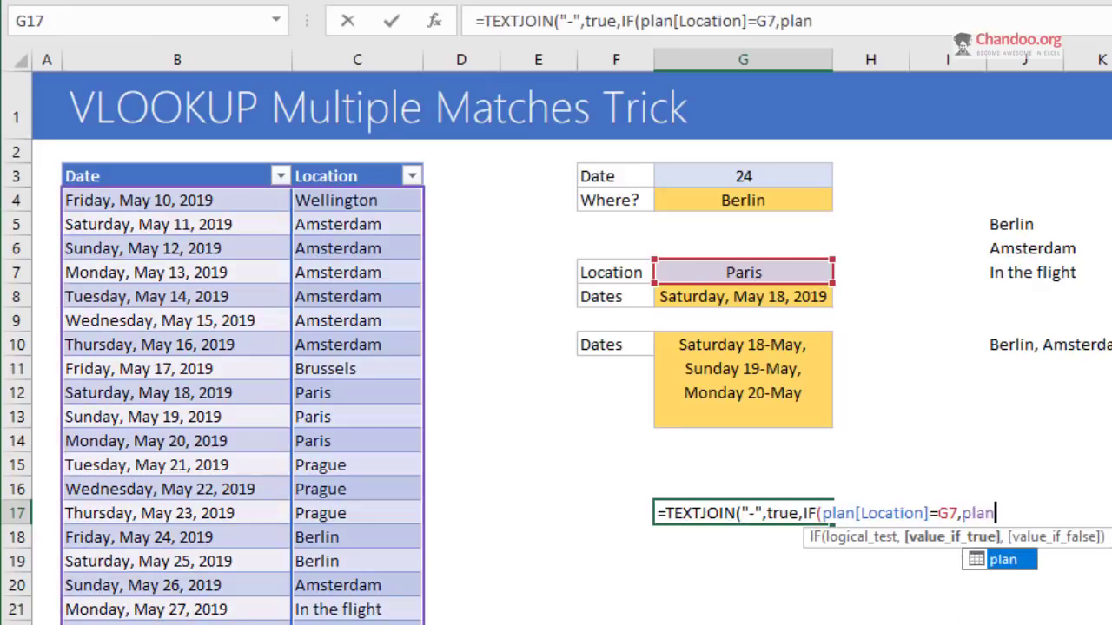
pyautogui.press('Down')
pyautogui.press('Down')
pyautogui.press('Up')
pyautogui.press('Tab')
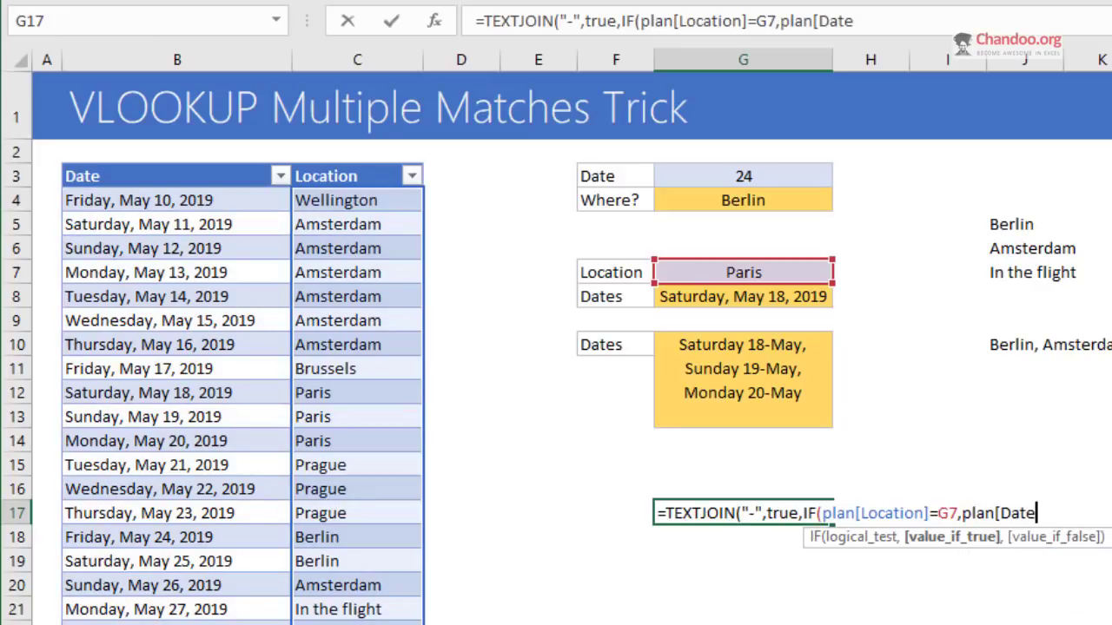
pyautogui.write(']')
pyautogui.write(',"")')
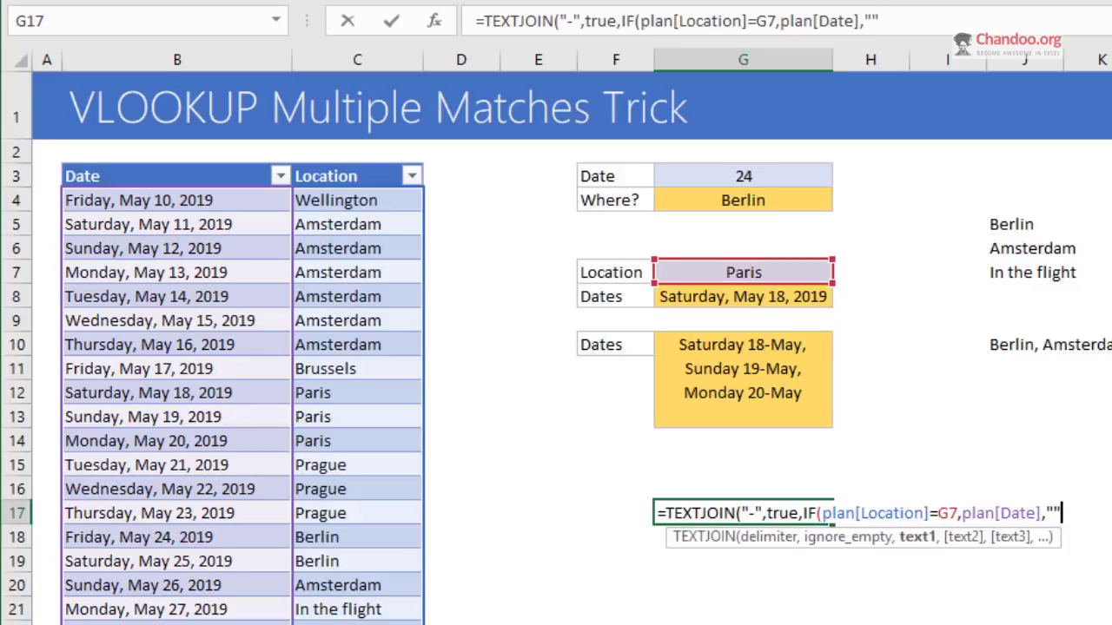
pyautogui.write(')')
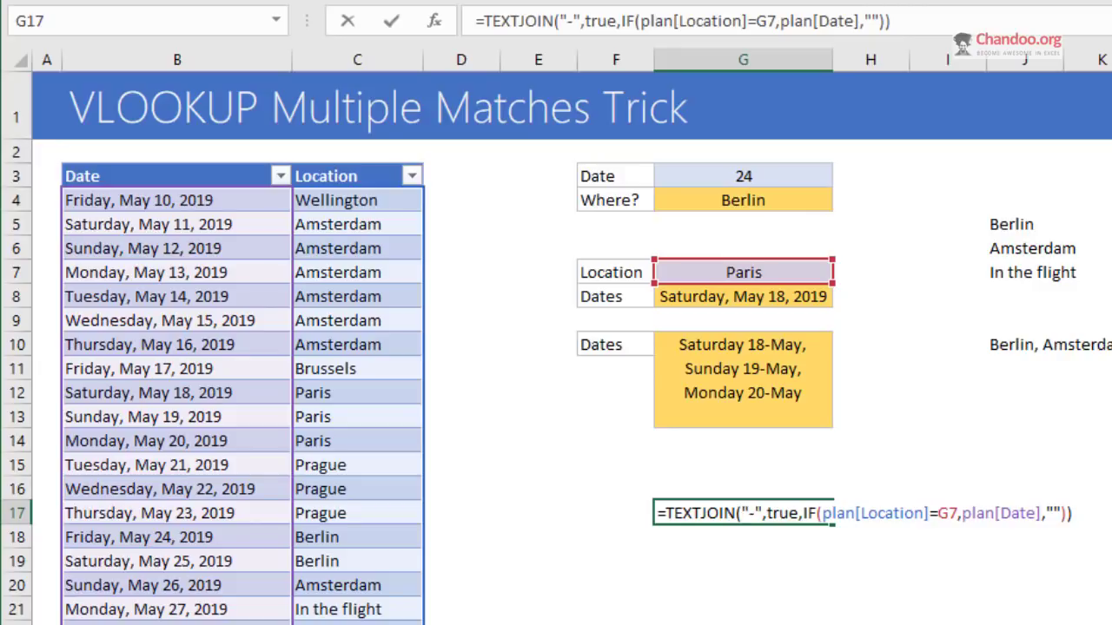
pyautogui.hotkey('ctrl', 'shift', 'Return')
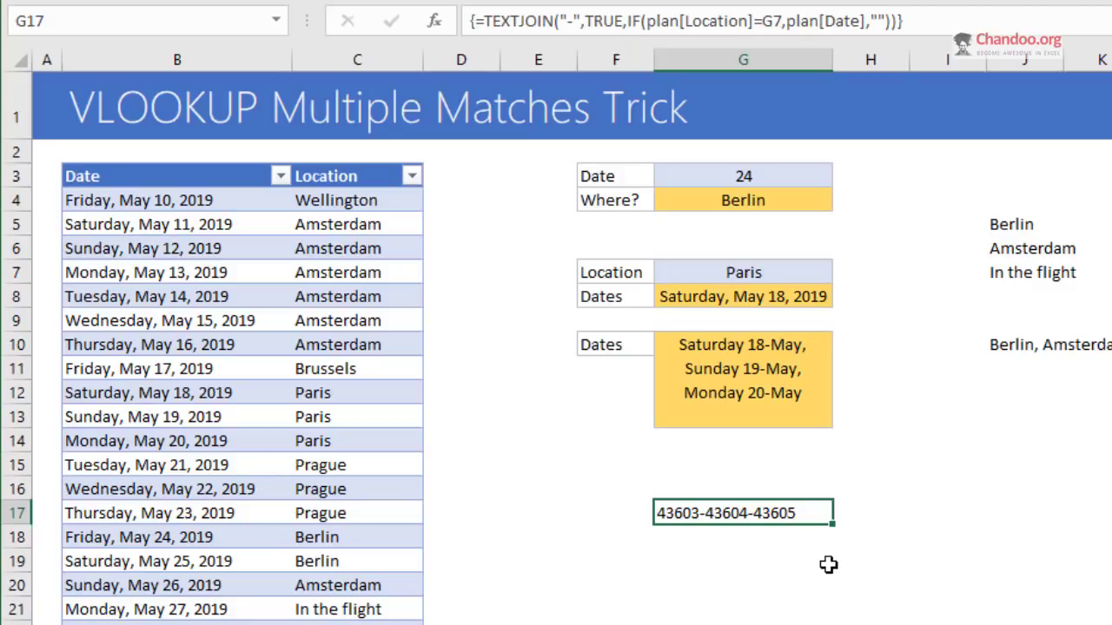
pyautogui.press('F2')
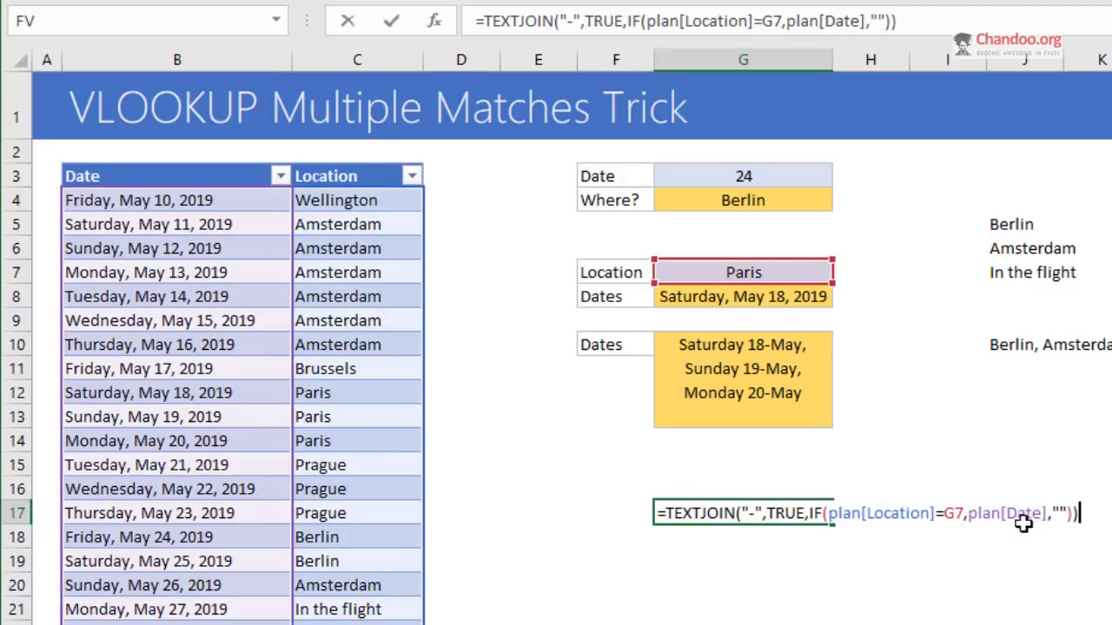
# Recommit G17's unchanged formula as an array formula
pyautogui.press('Escape')
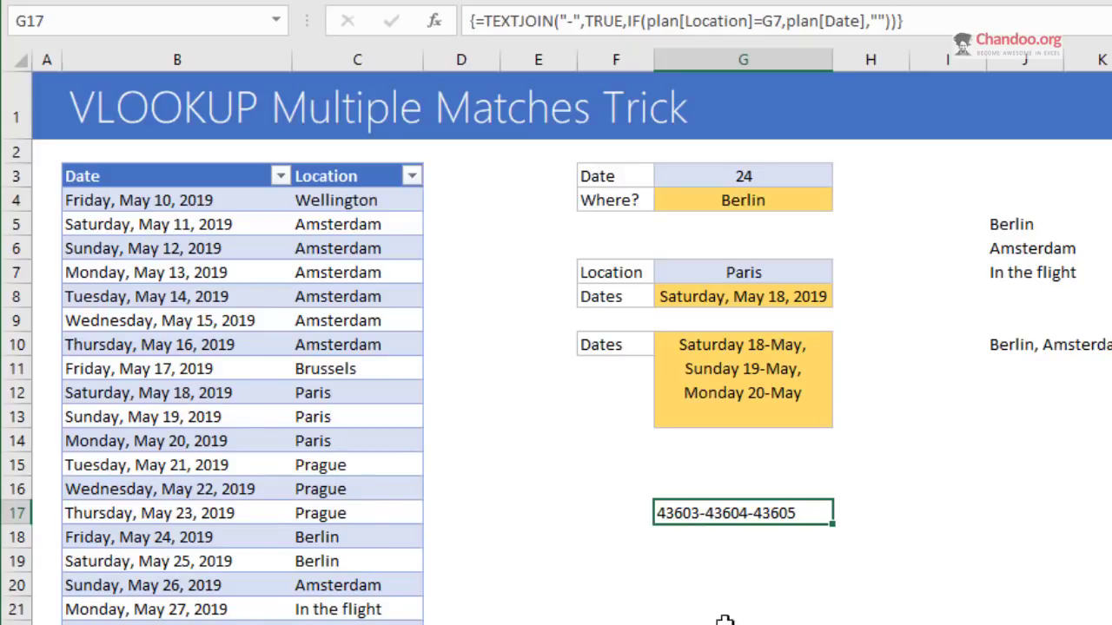
pyautogui.press('F2')
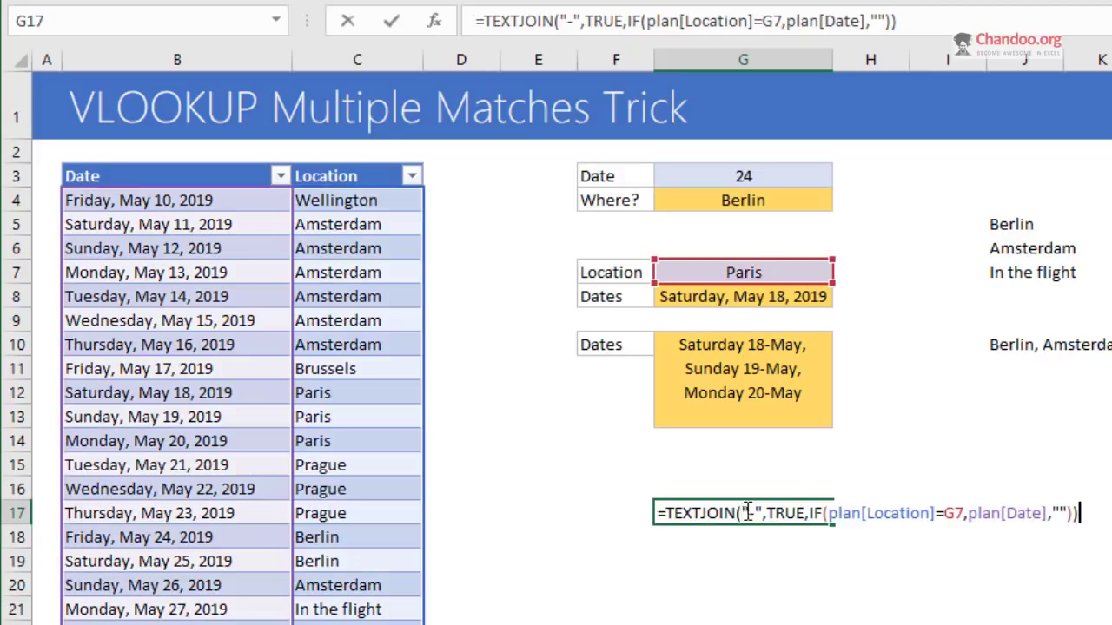
pyautogui.hotkey('ctrl', 'shift', 'Return')
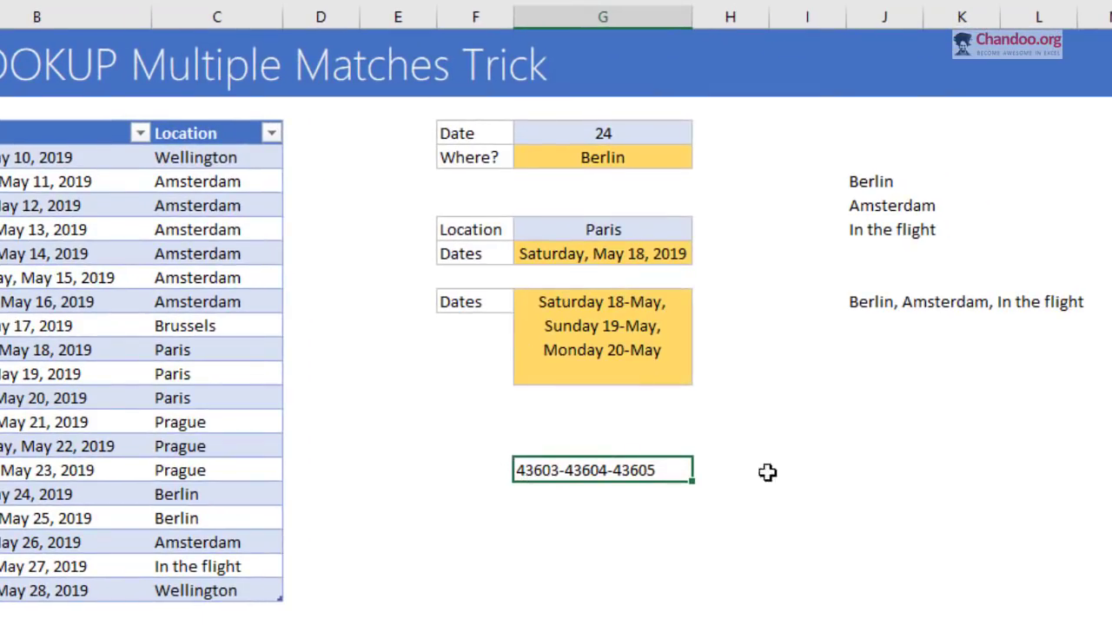
# Wrap plan[Date] in TEXT with "DDDD D, MMM" so G17 shows Saturday 18, May-Sunday 19, May-Monday 20, May
pyautogui.press('F2')
pyautogui.click(829, 467)
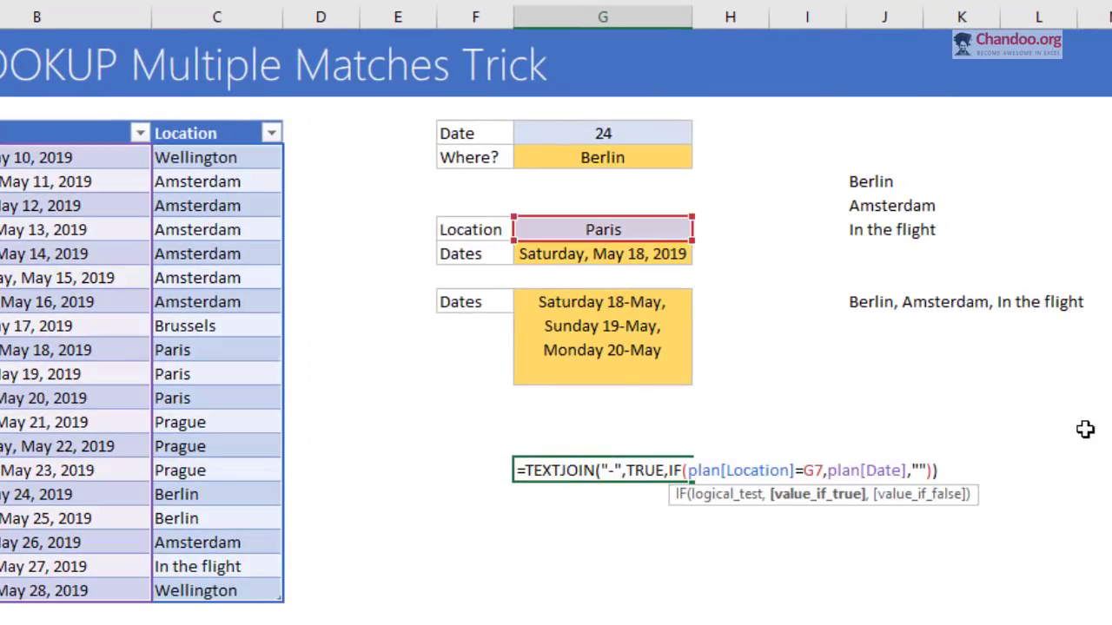
pyautogui.write('text')
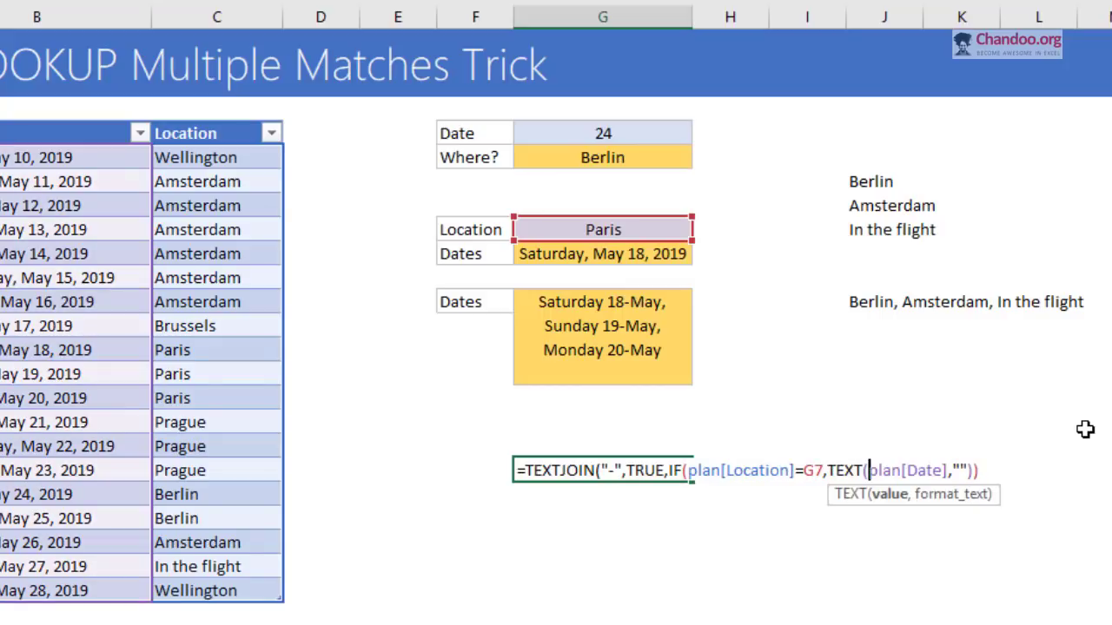
pyautogui.press('Right')
pyautogui.press('Right')
pyautogui.press('Right')
pyautogui.press('Right')
pyautogui.press('Right')
pyautogui.press('Right')
pyautogui.press('Right')
pyautogui.press('Right')
pyautogui.write(',')
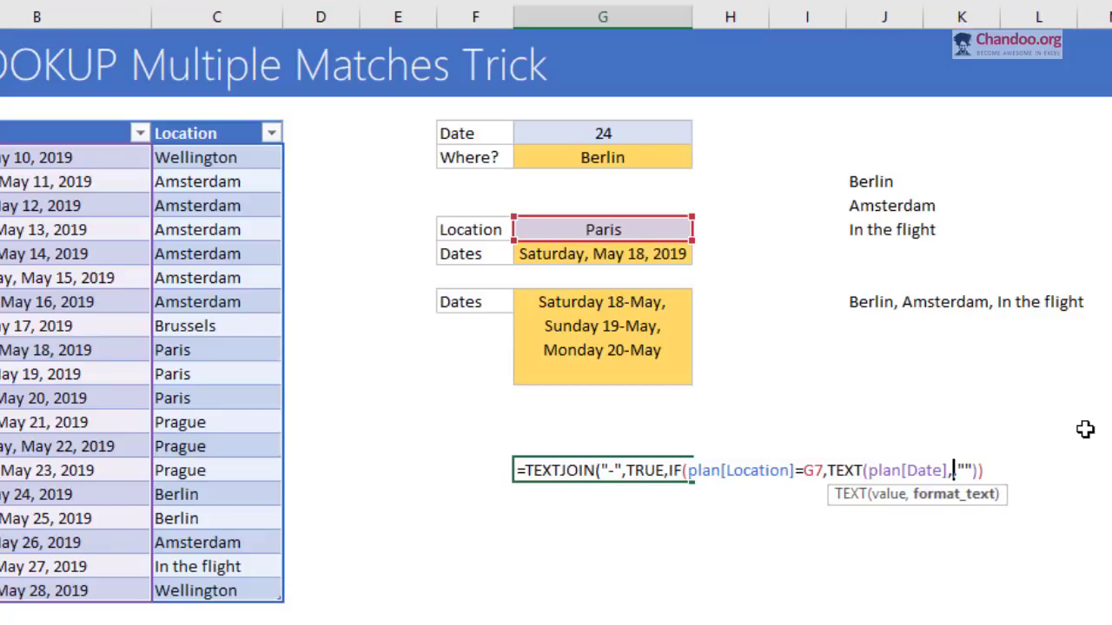
pyautogui.write('",')
pyautogui.write('DDDD')
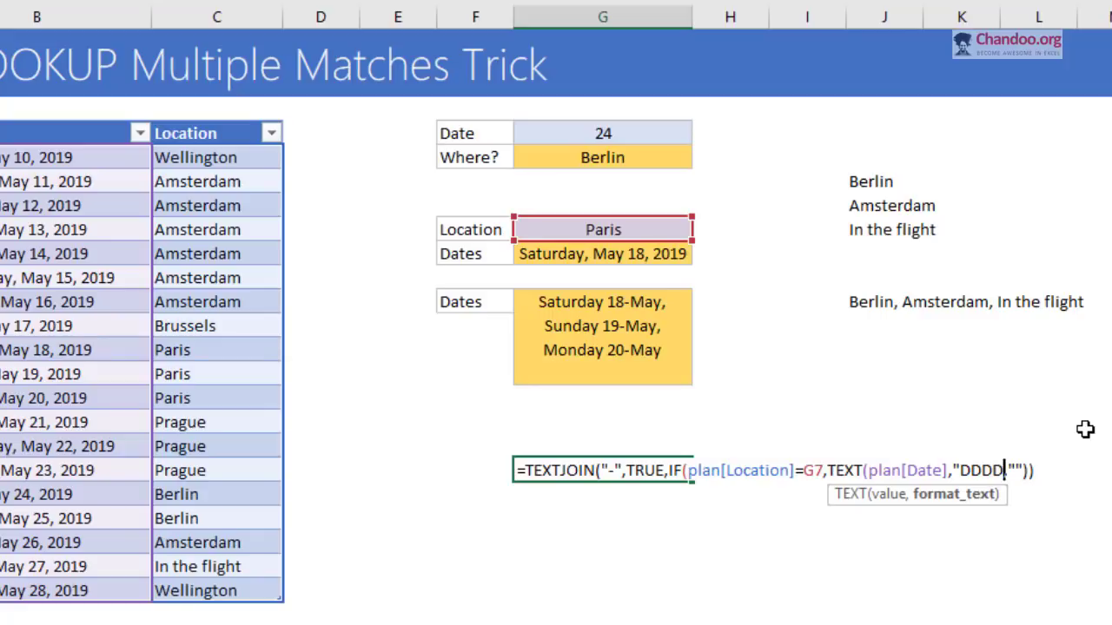
pyautogui.write(' D, MMM"),')
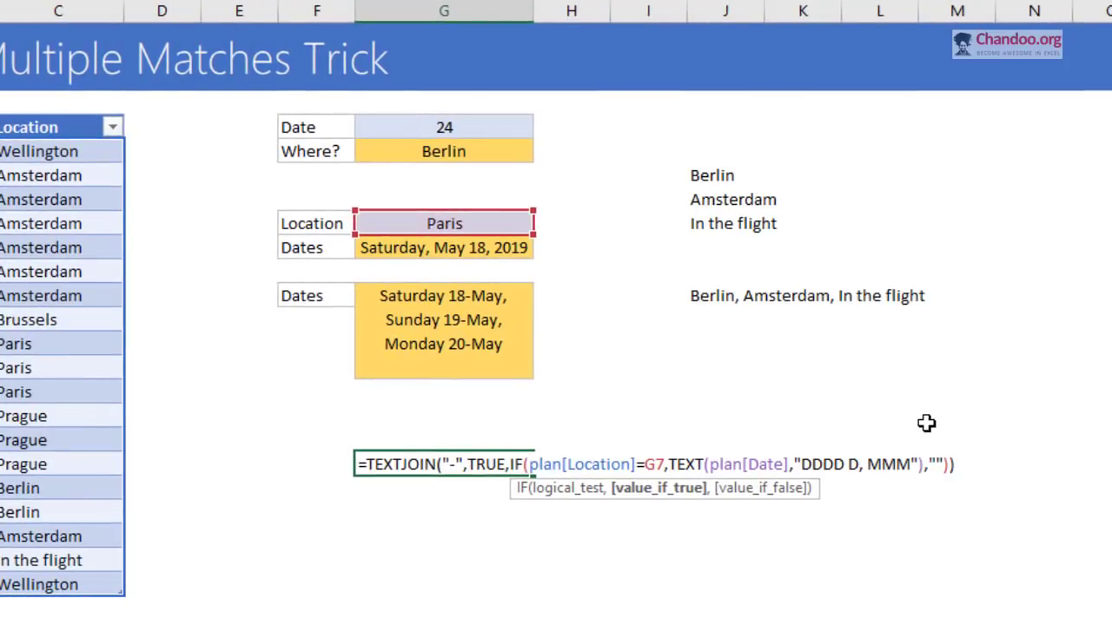
pyautogui.hotkey('ctrl', 'Return')
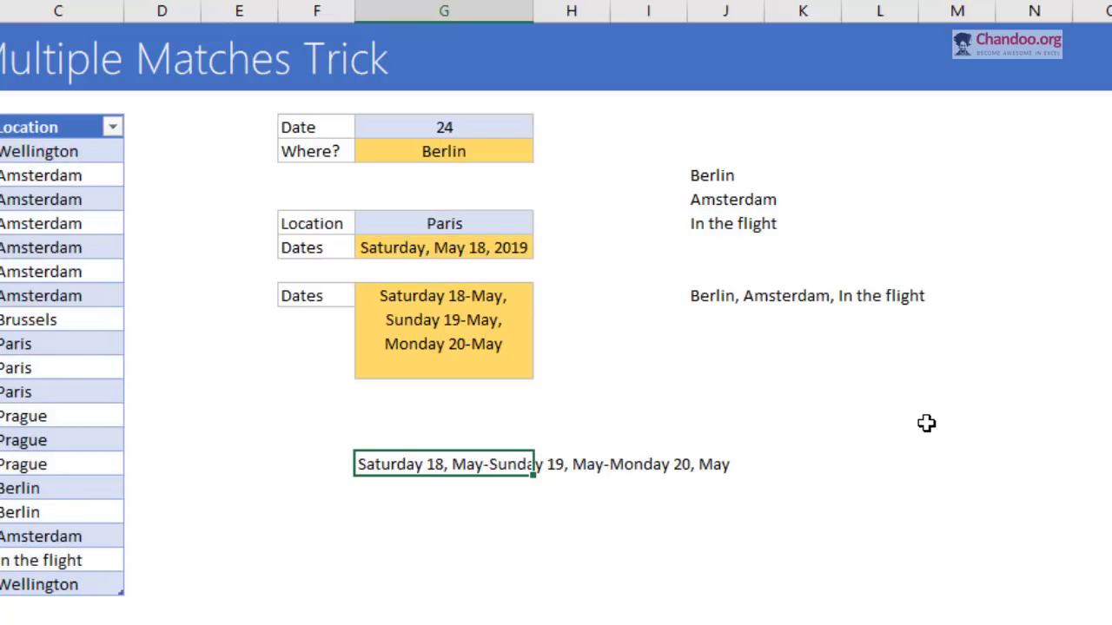
pyautogui.click(489, 535)
pyautogui.click(410, 466)
pyautogui.click(556, 546)
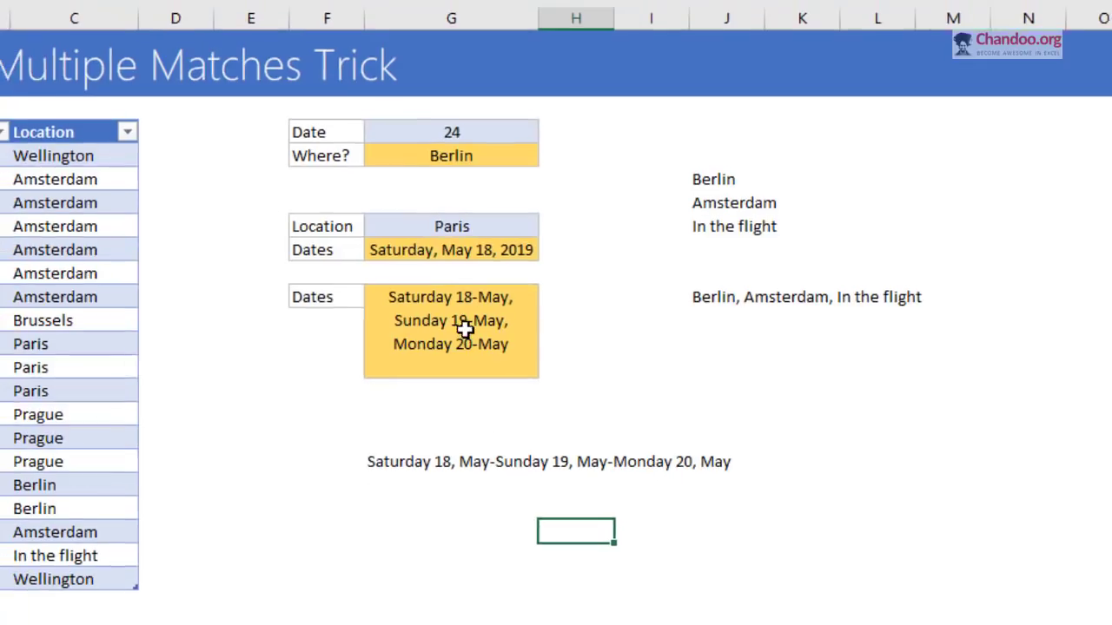
pyautogui.click(465, 328)
pyautogui.press('F2')
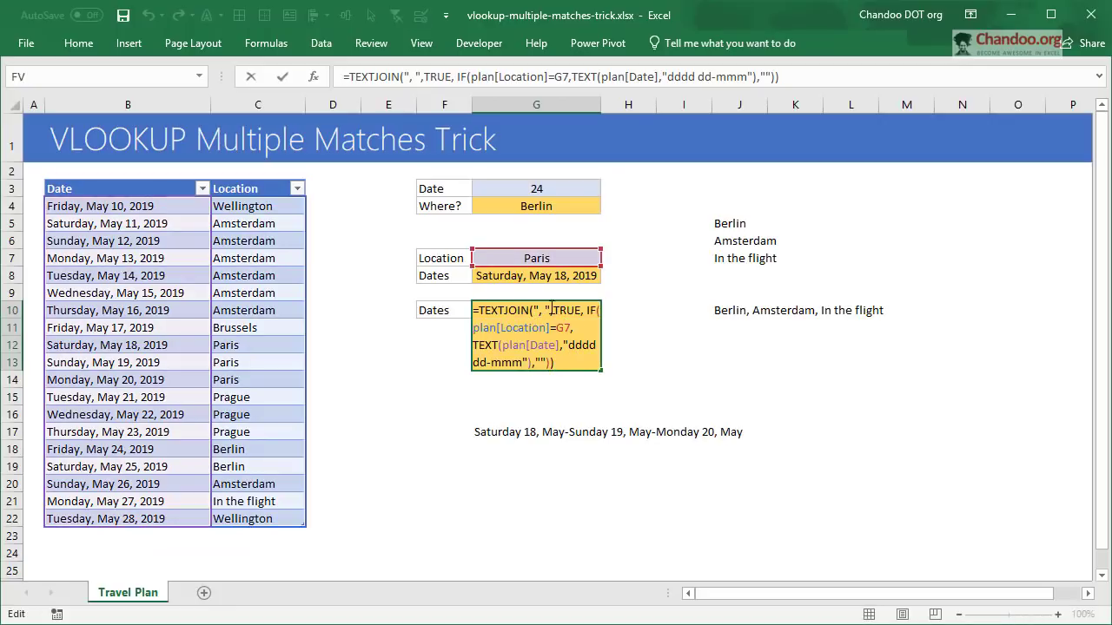
pyautogui.press('Escape')
pyautogui.click(575, 246)
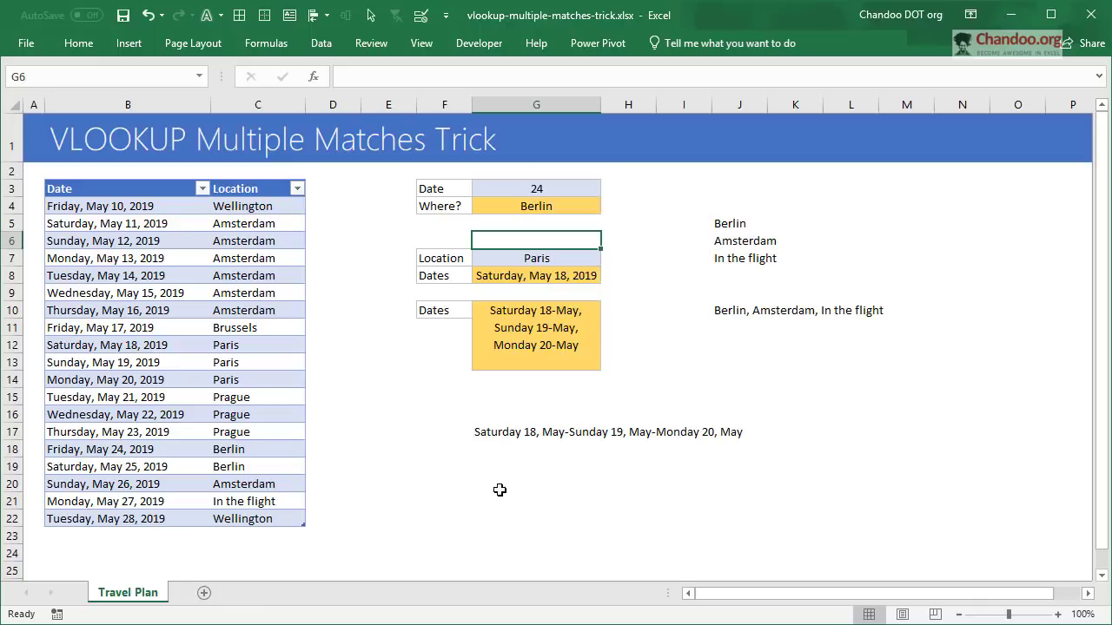
pyautogui.moveTo(499, 489); pyautogui.dragTo(489, 469)
pyautogui.press('Down')
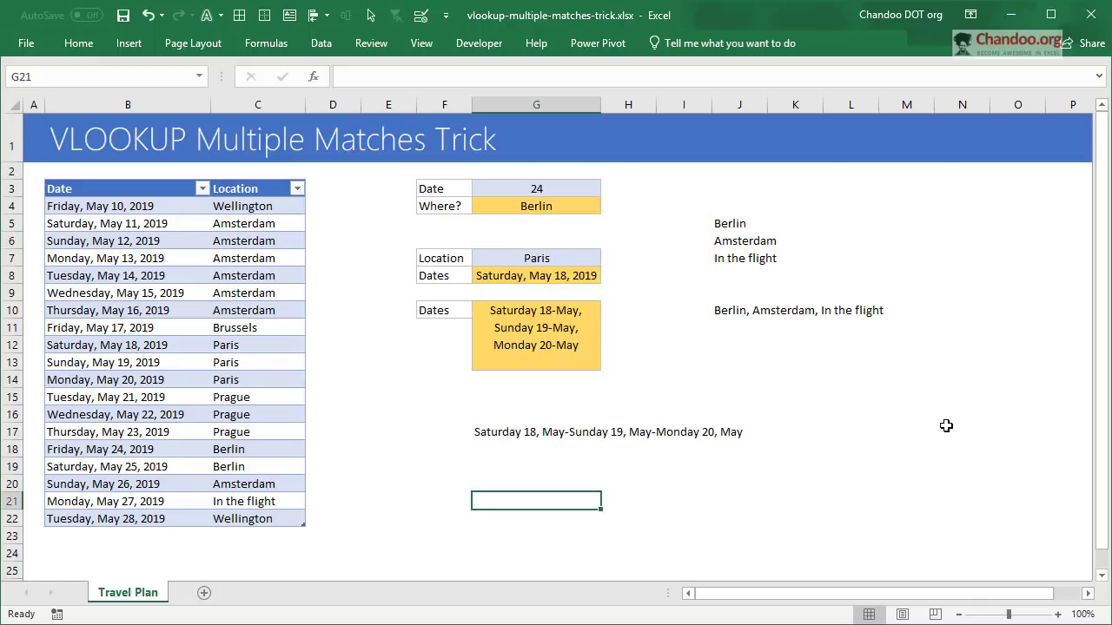
pyautogui.write('=text')
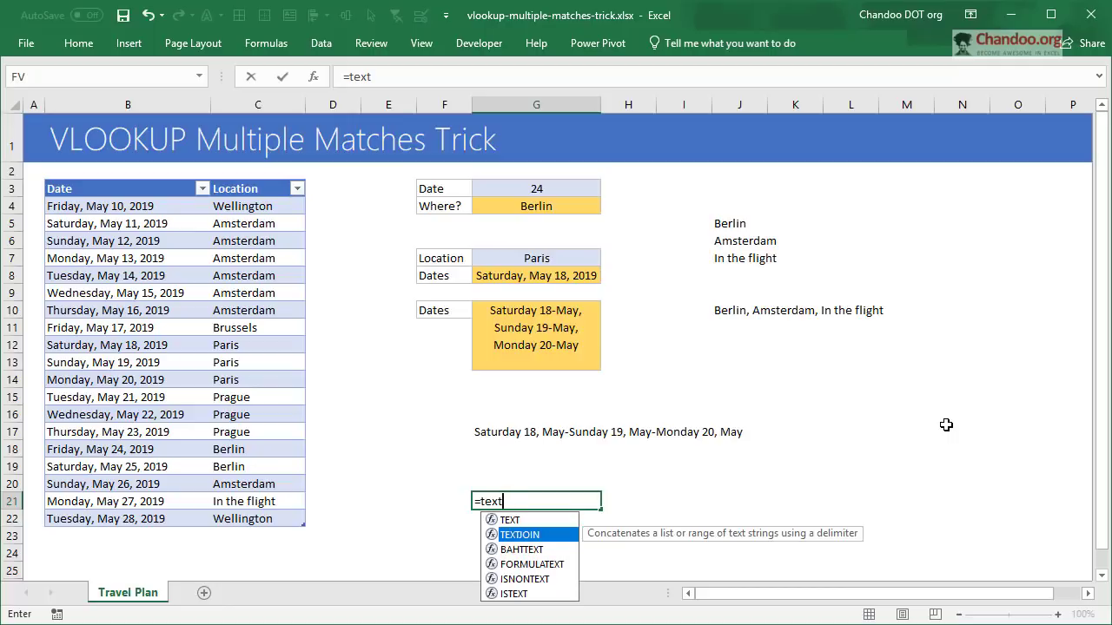
pyautogui.press('Escape')
pyautogui.press('Escape')
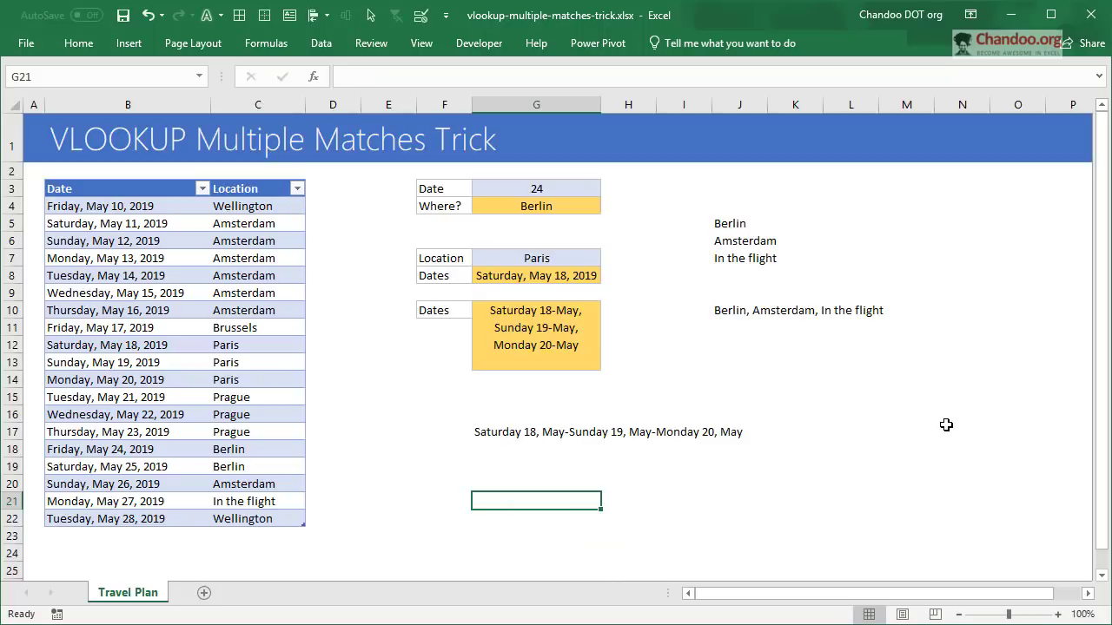